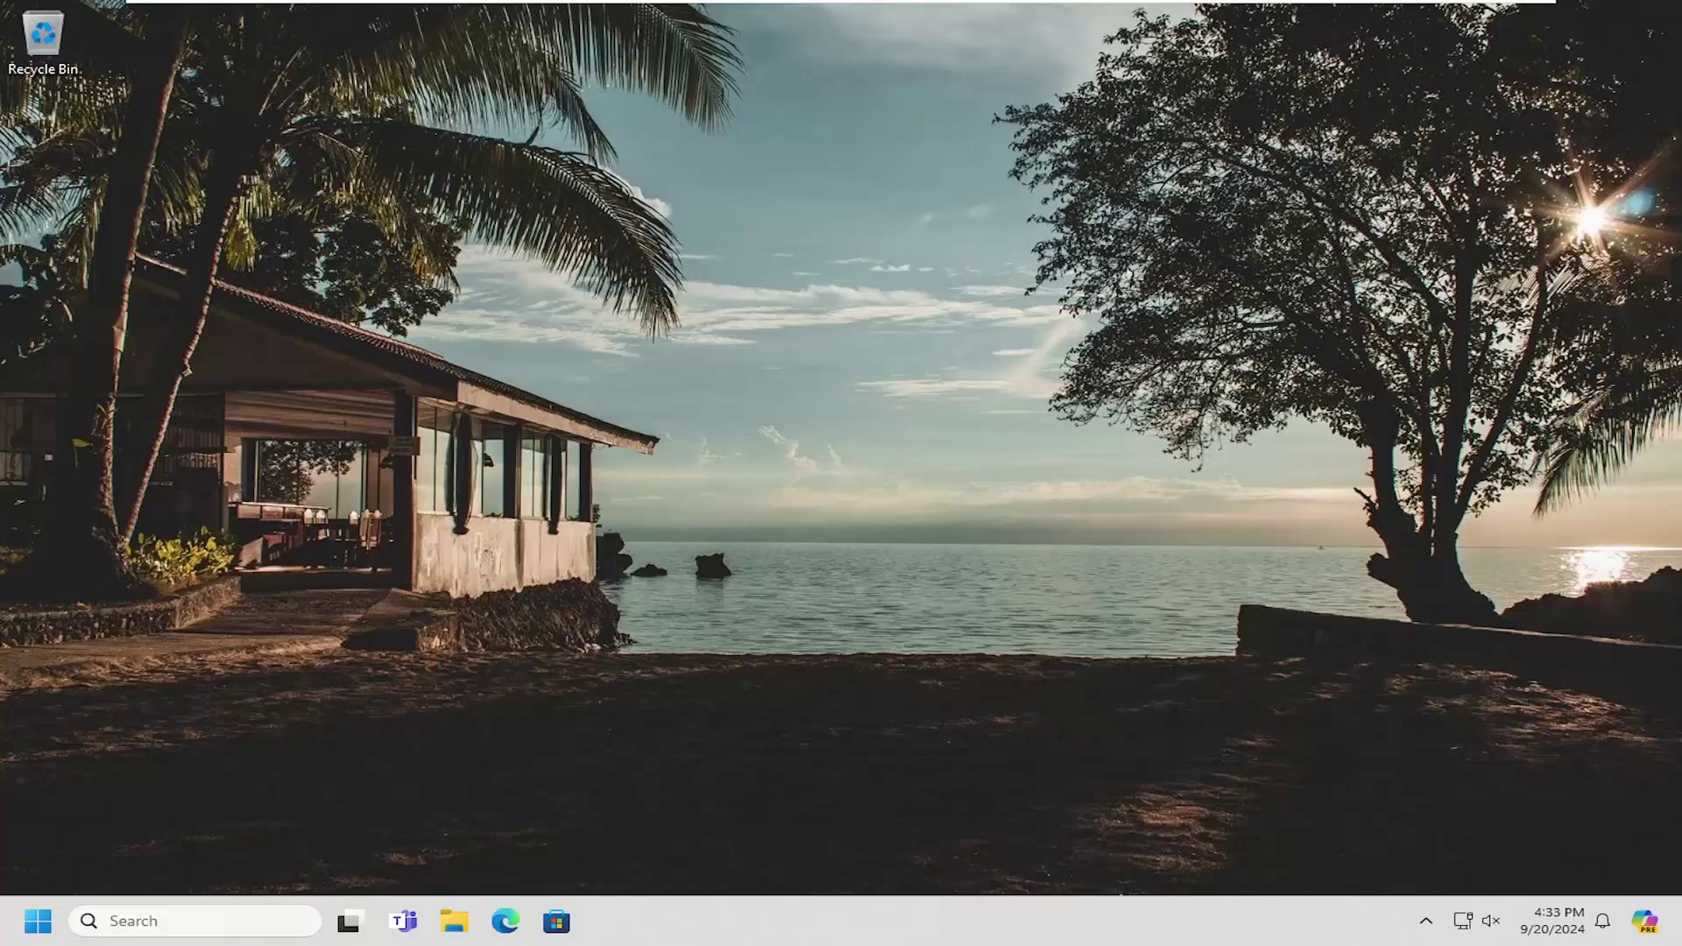
Launch Registry Editor as administrator from Start search and approve the UAC prompt.
{"action": "key", "text": "super"}
{"action": "type", "text": "regedit"}
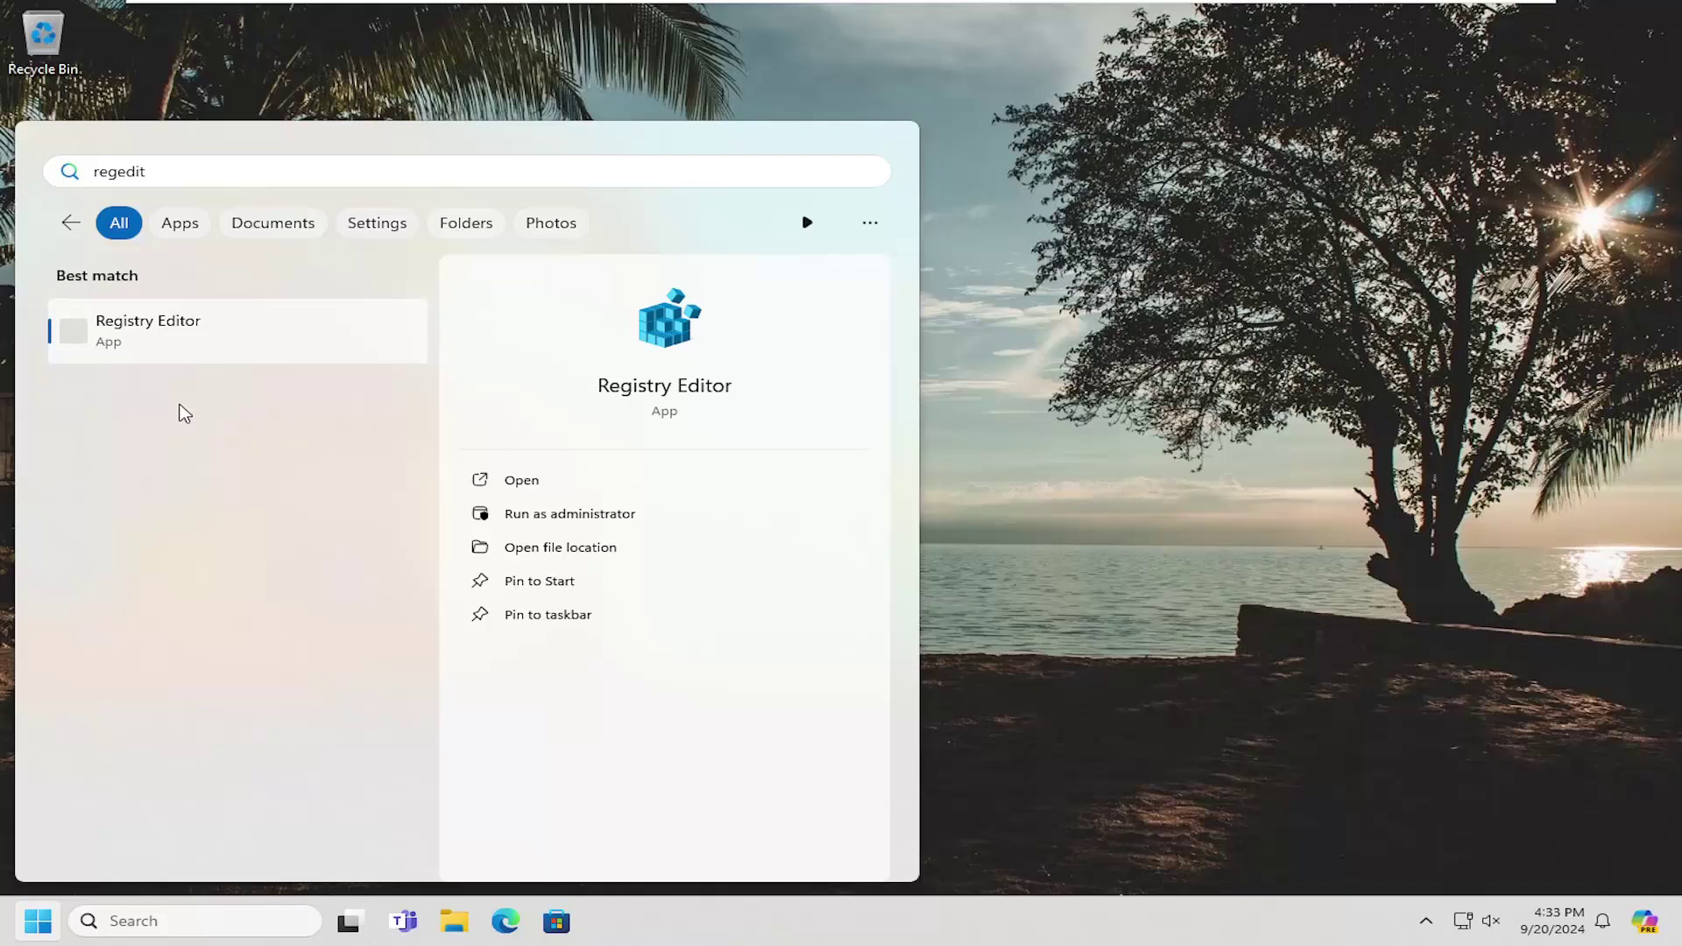
{"action": "right_click", "coordinate": [129, 339]}
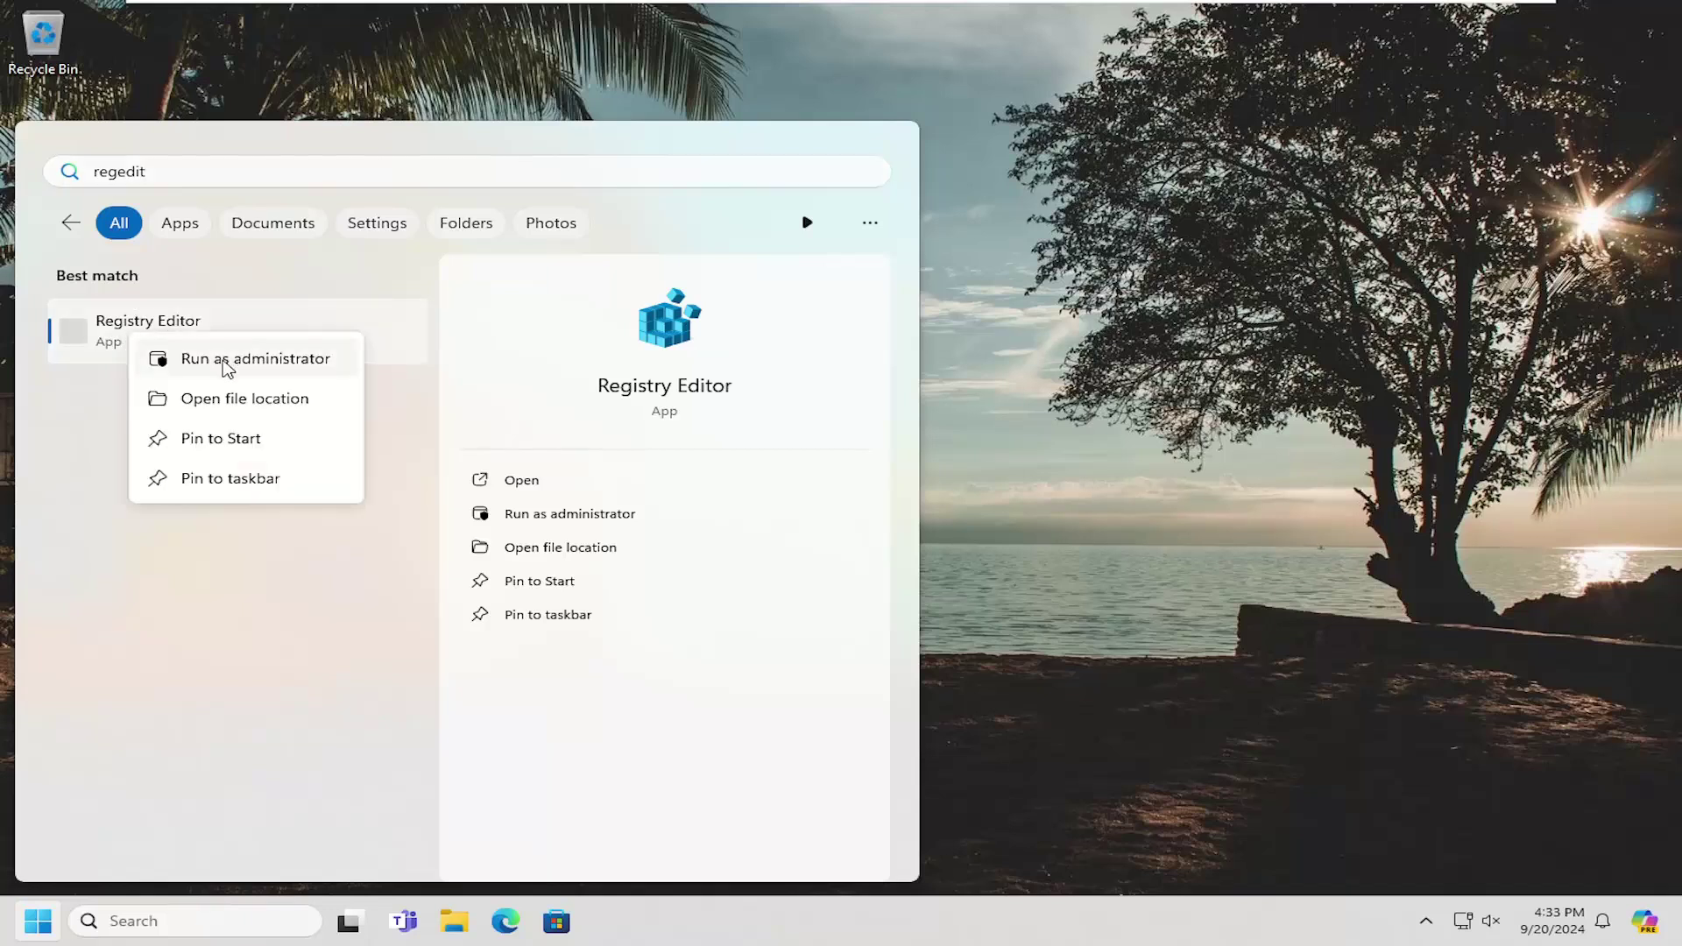
{"action": "left_click", "coordinate": [226, 369]}
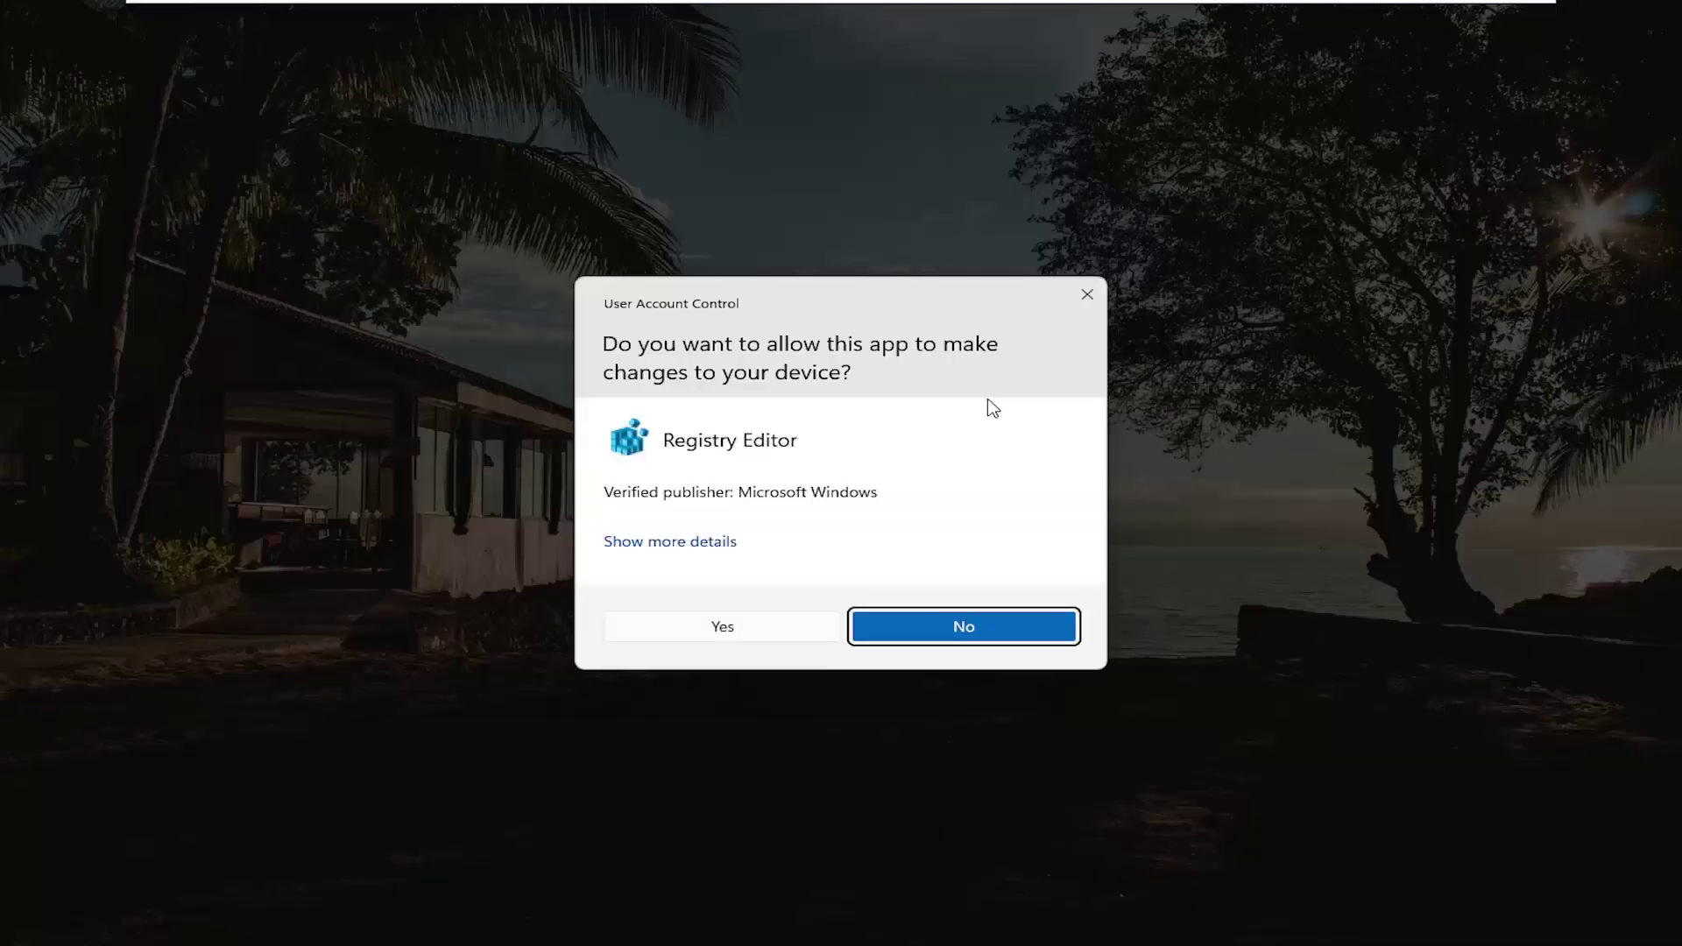
{"action": "left_click", "coordinate": [724, 631]}
{"action": "left_click", "coordinate": [162, 250]}
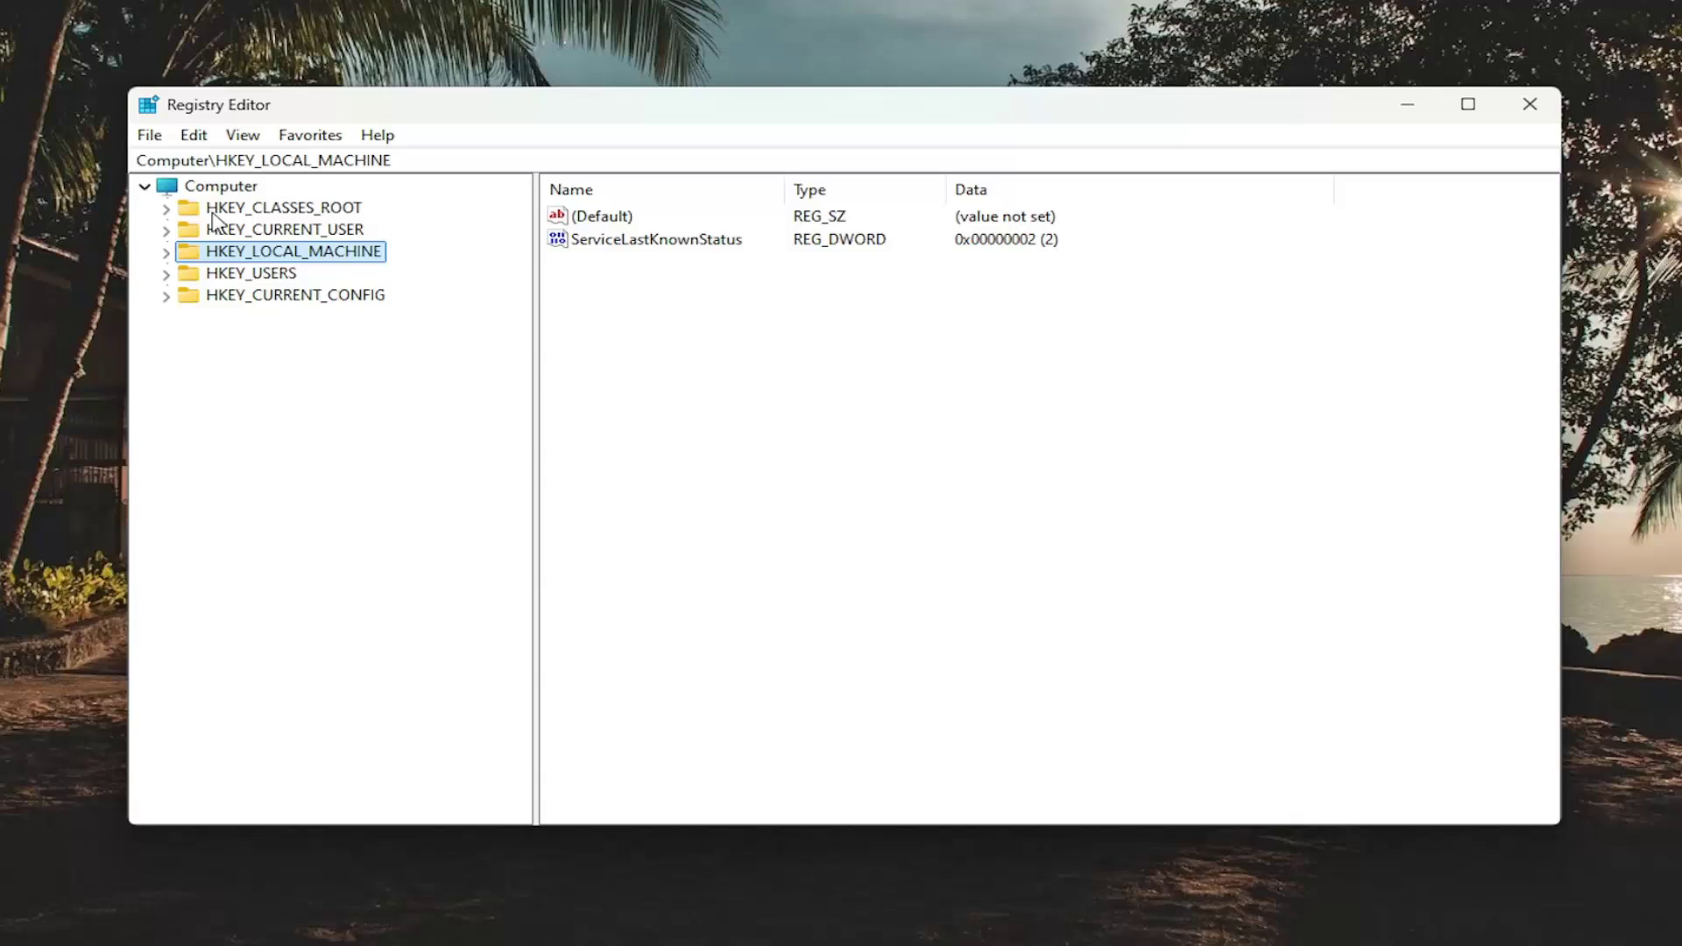
{"action": "left_click", "coordinate": [206, 191]}
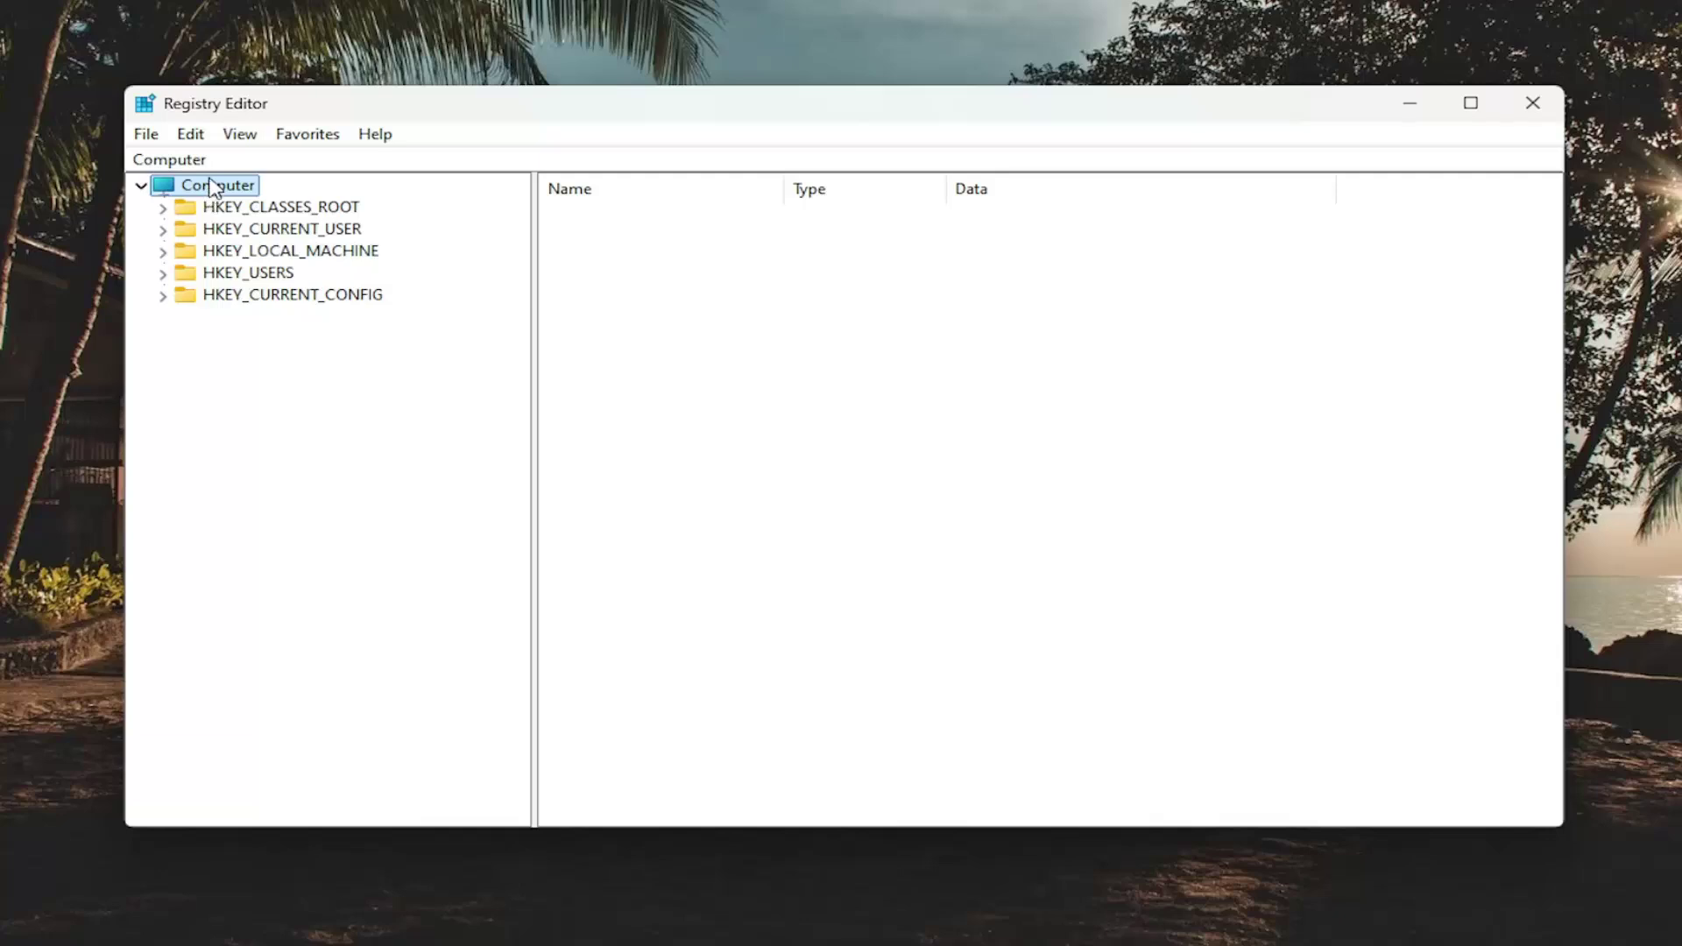
{"action": "left_click", "coordinate": [148, 134]}
{"action": "left_click", "coordinate": [197, 191]}
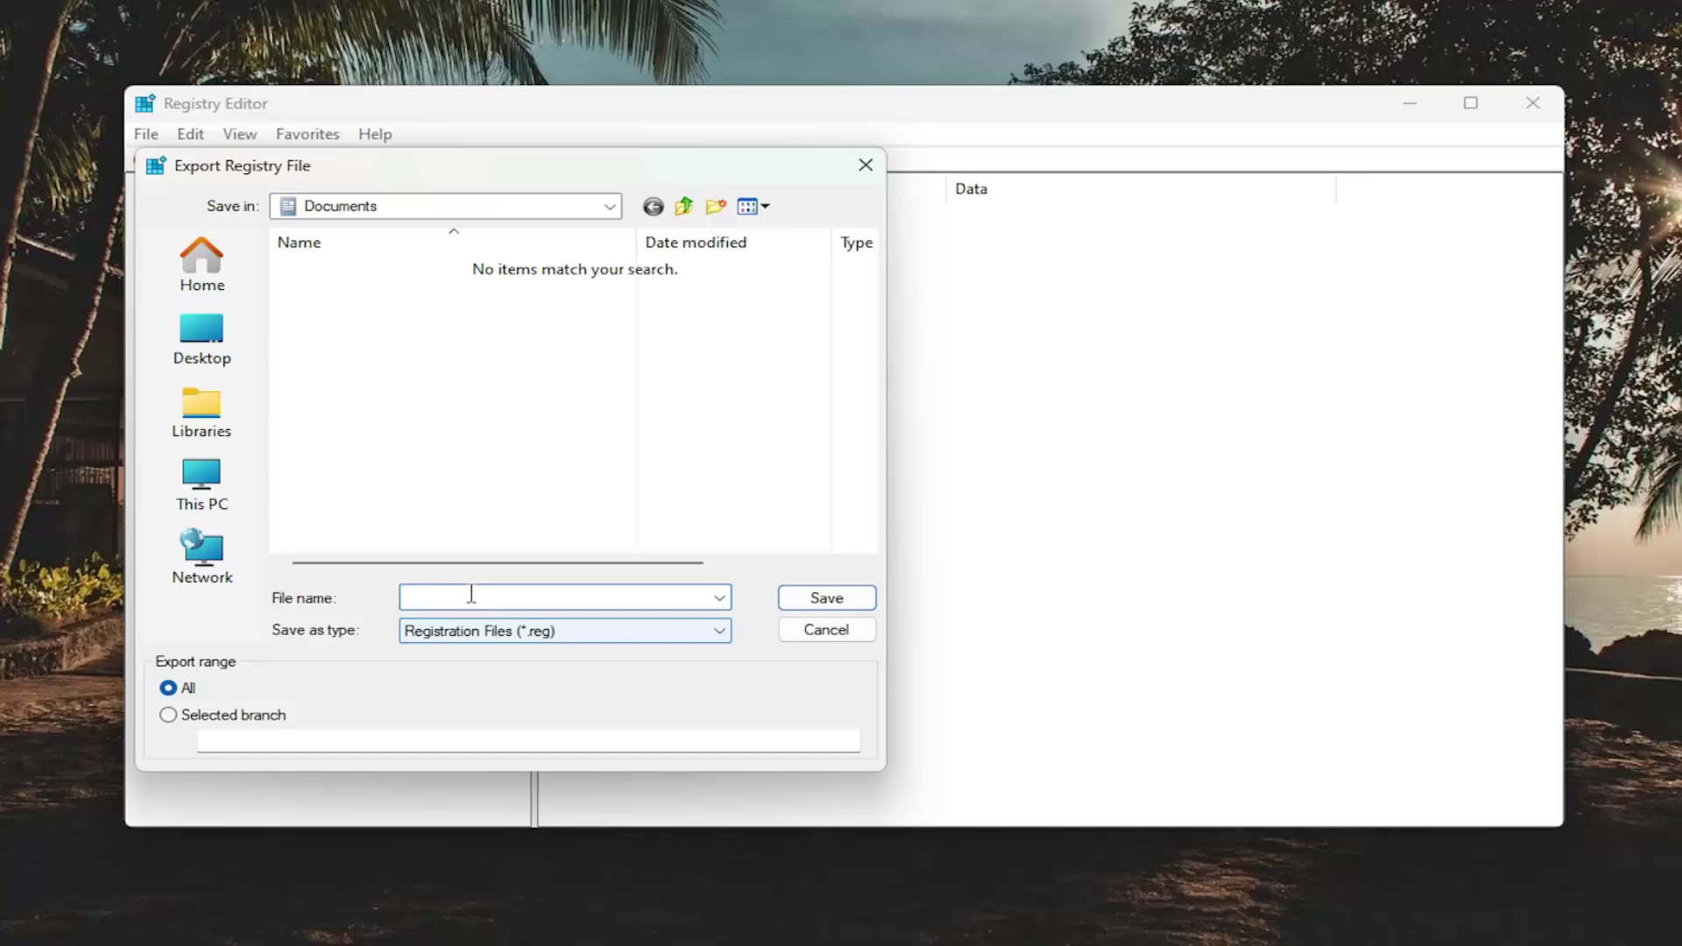
{"action": "left_click", "coordinate": [807, 638]}
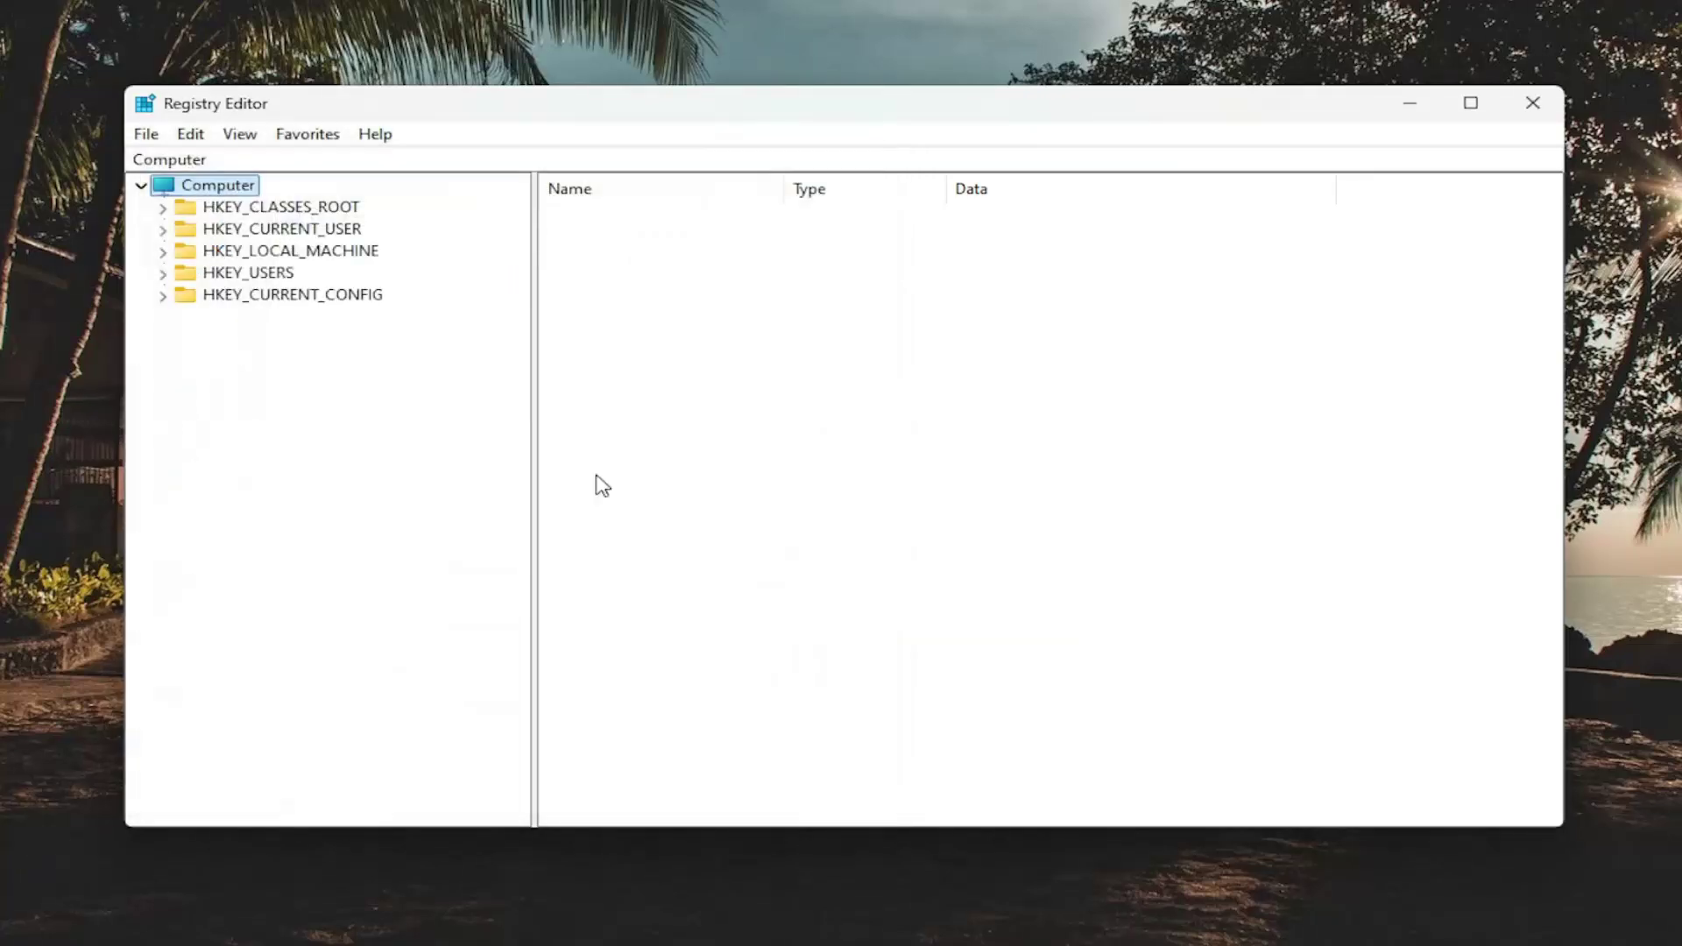
{"action": "left_click", "coordinate": [145, 134]}
{"action": "left_click", "coordinate": [192, 165]}
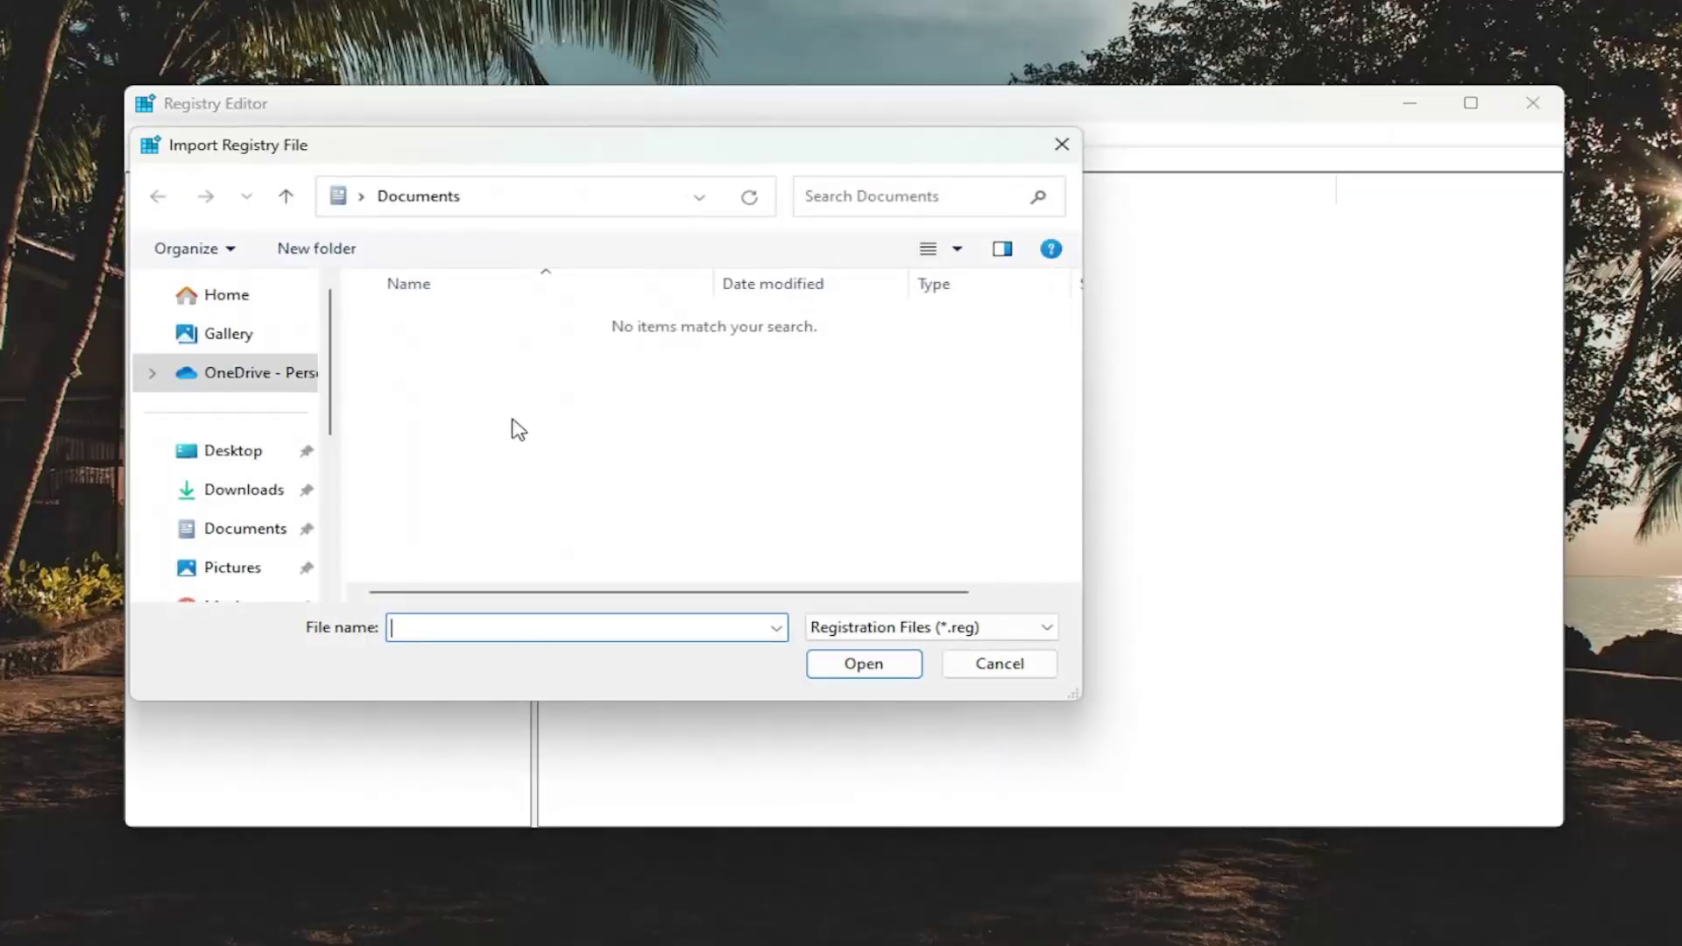
{"action": "left_click", "coordinate": [990, 668]}
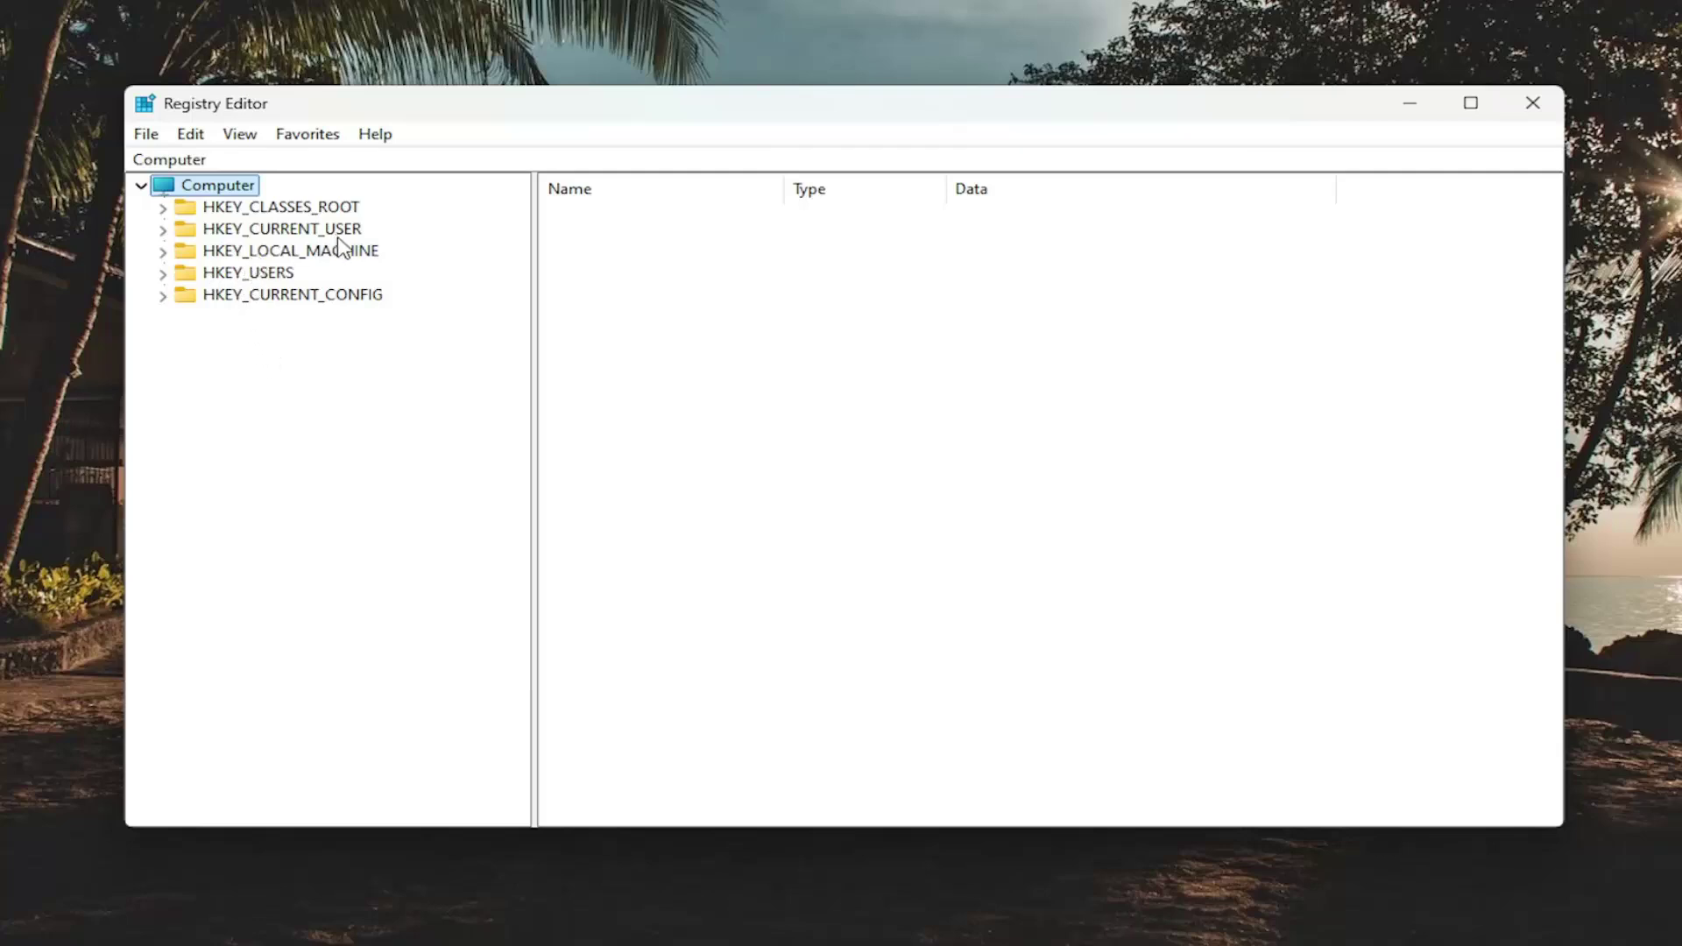
Expand HKEY_LOCAL_MACHINE > SOFTWARE > Policies > Microsoft > Windows in the key tree.
{"action": "double_click", "coordinate": [340, 255]}
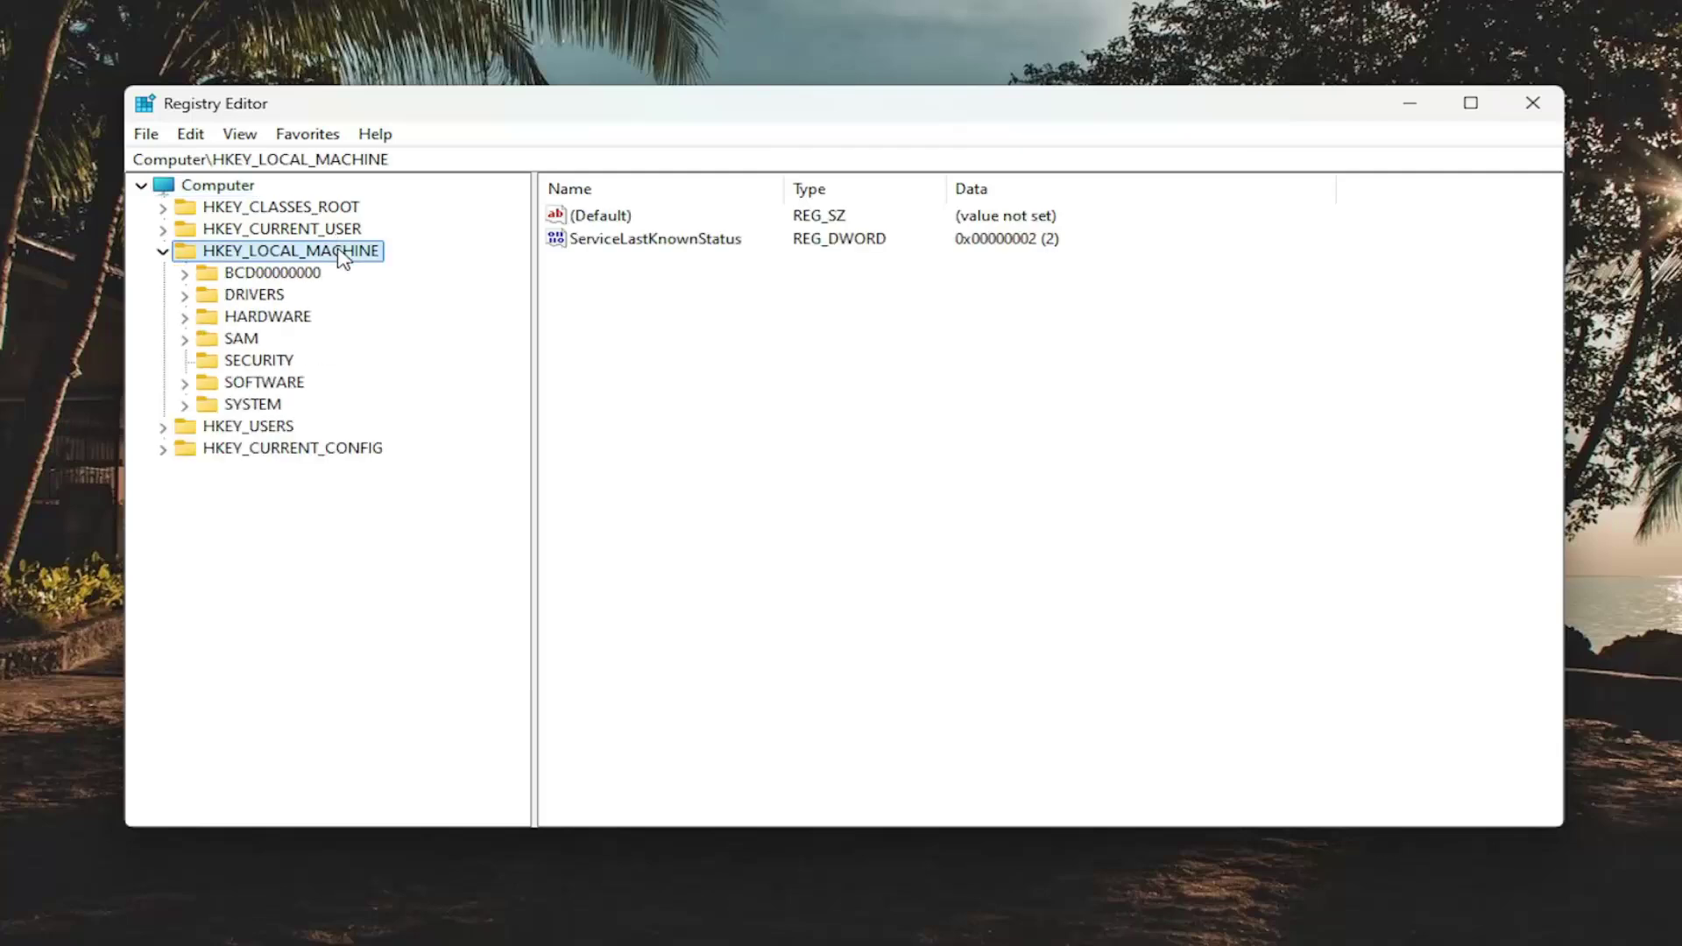
{"action": "double_click", "coordinate": [261, 381]}
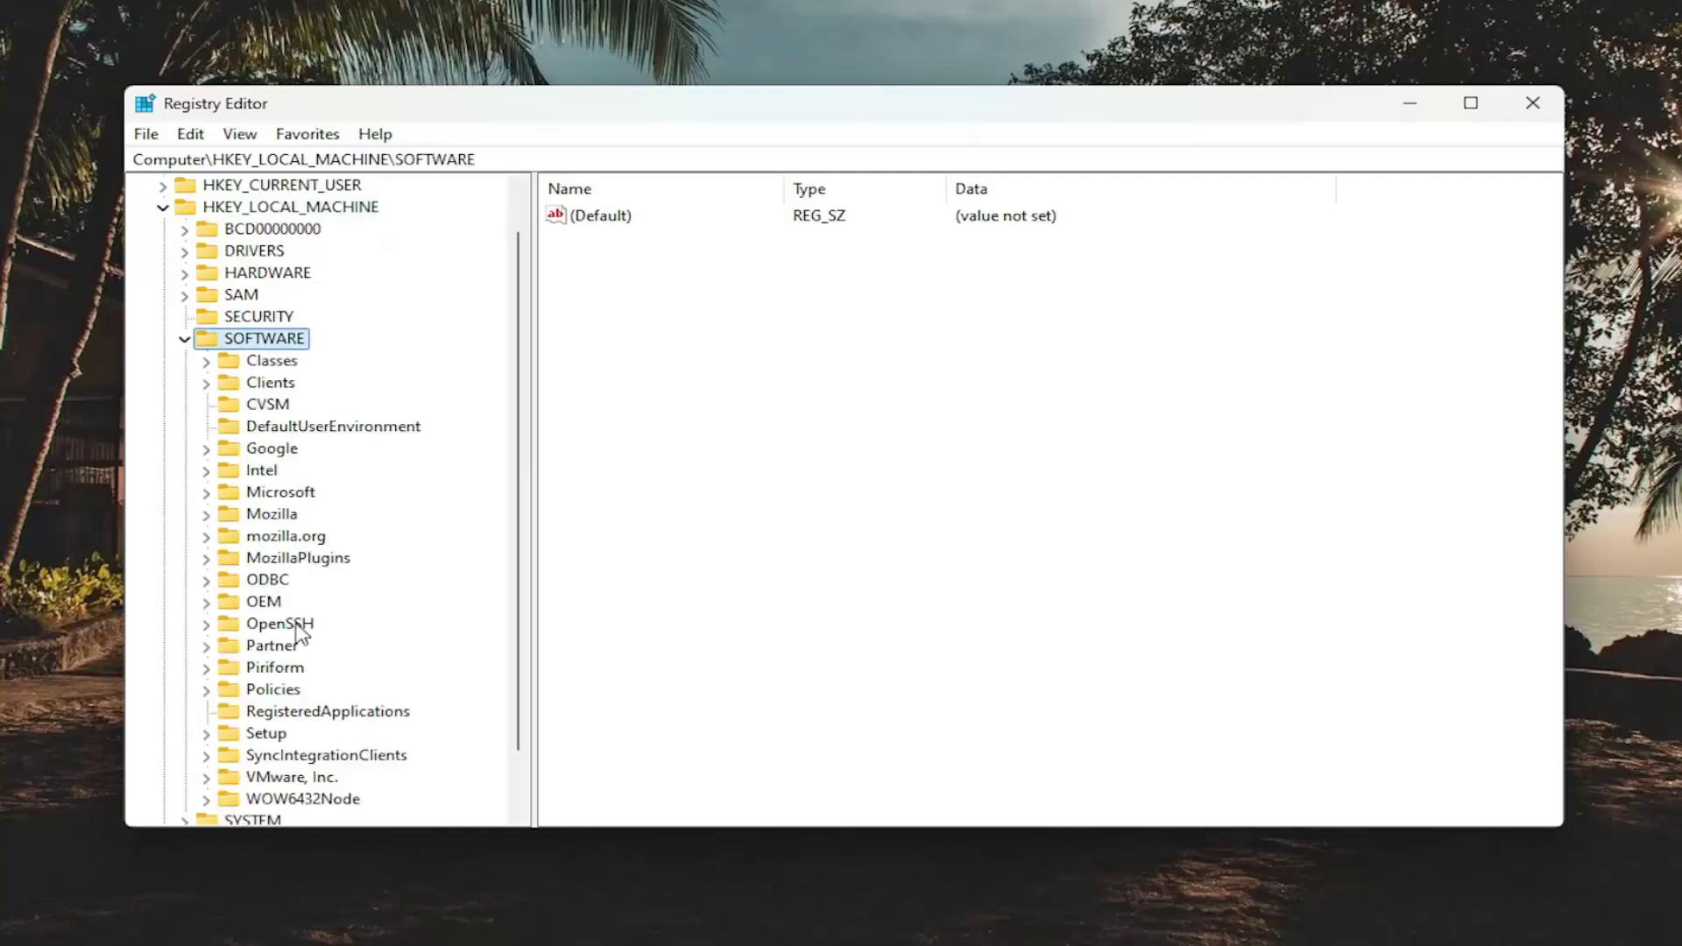
{"action": "double_click", "coordinate": [255, 698]}
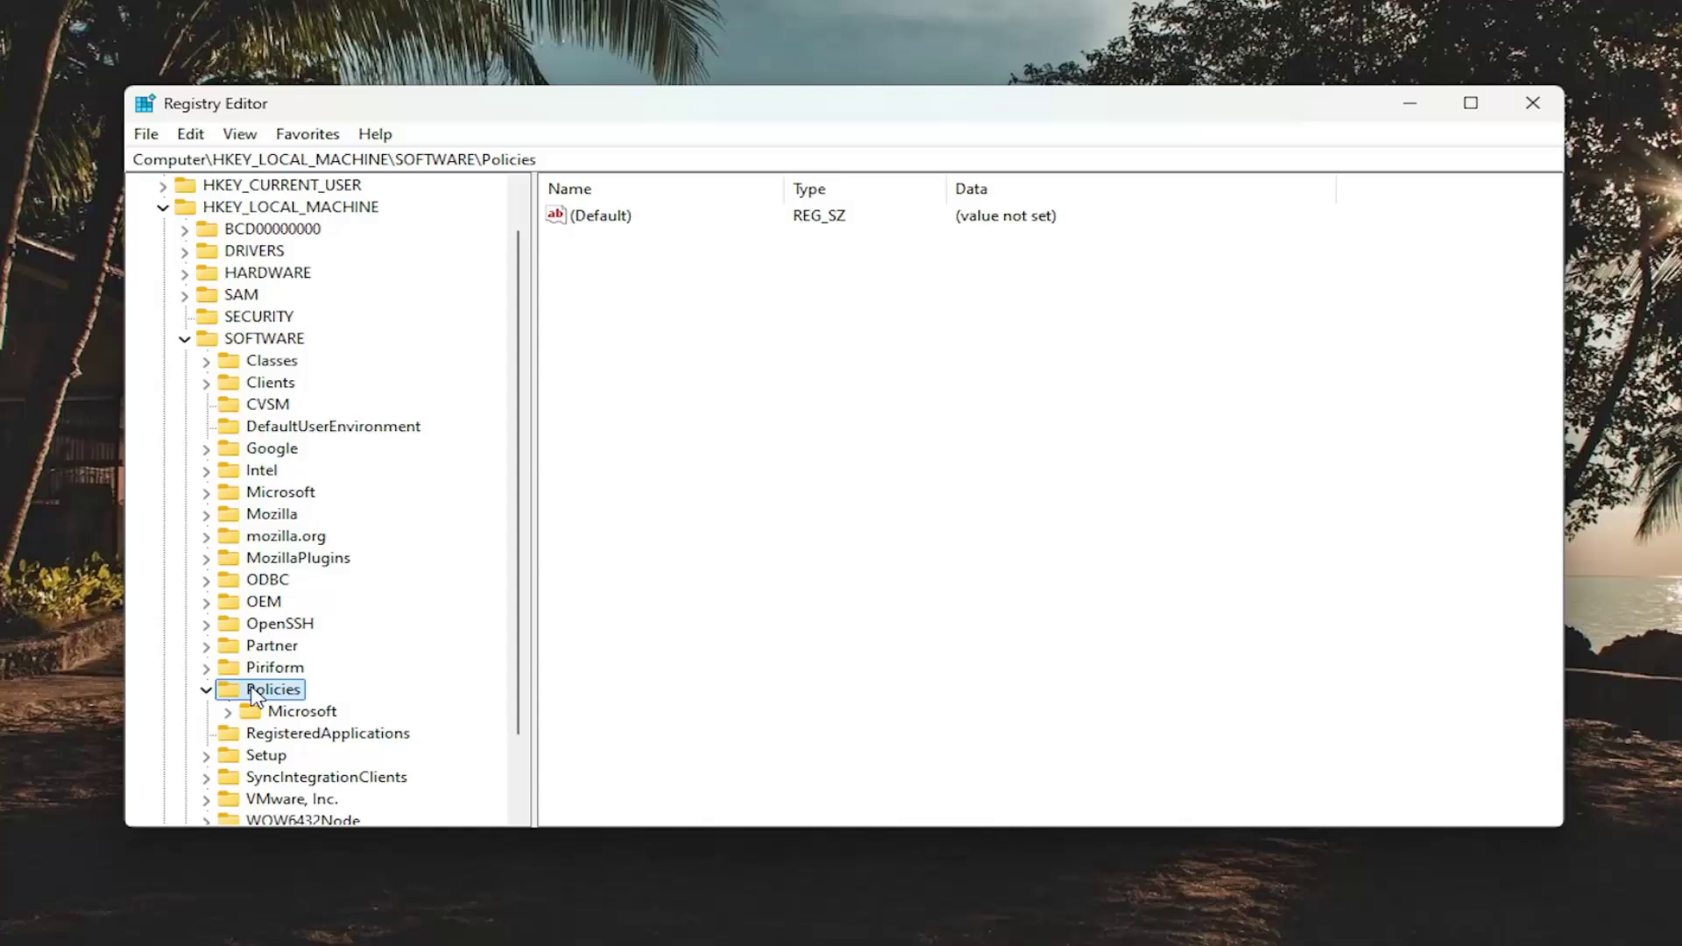
{"action": "double_click", "coordinate": [260, 712]}
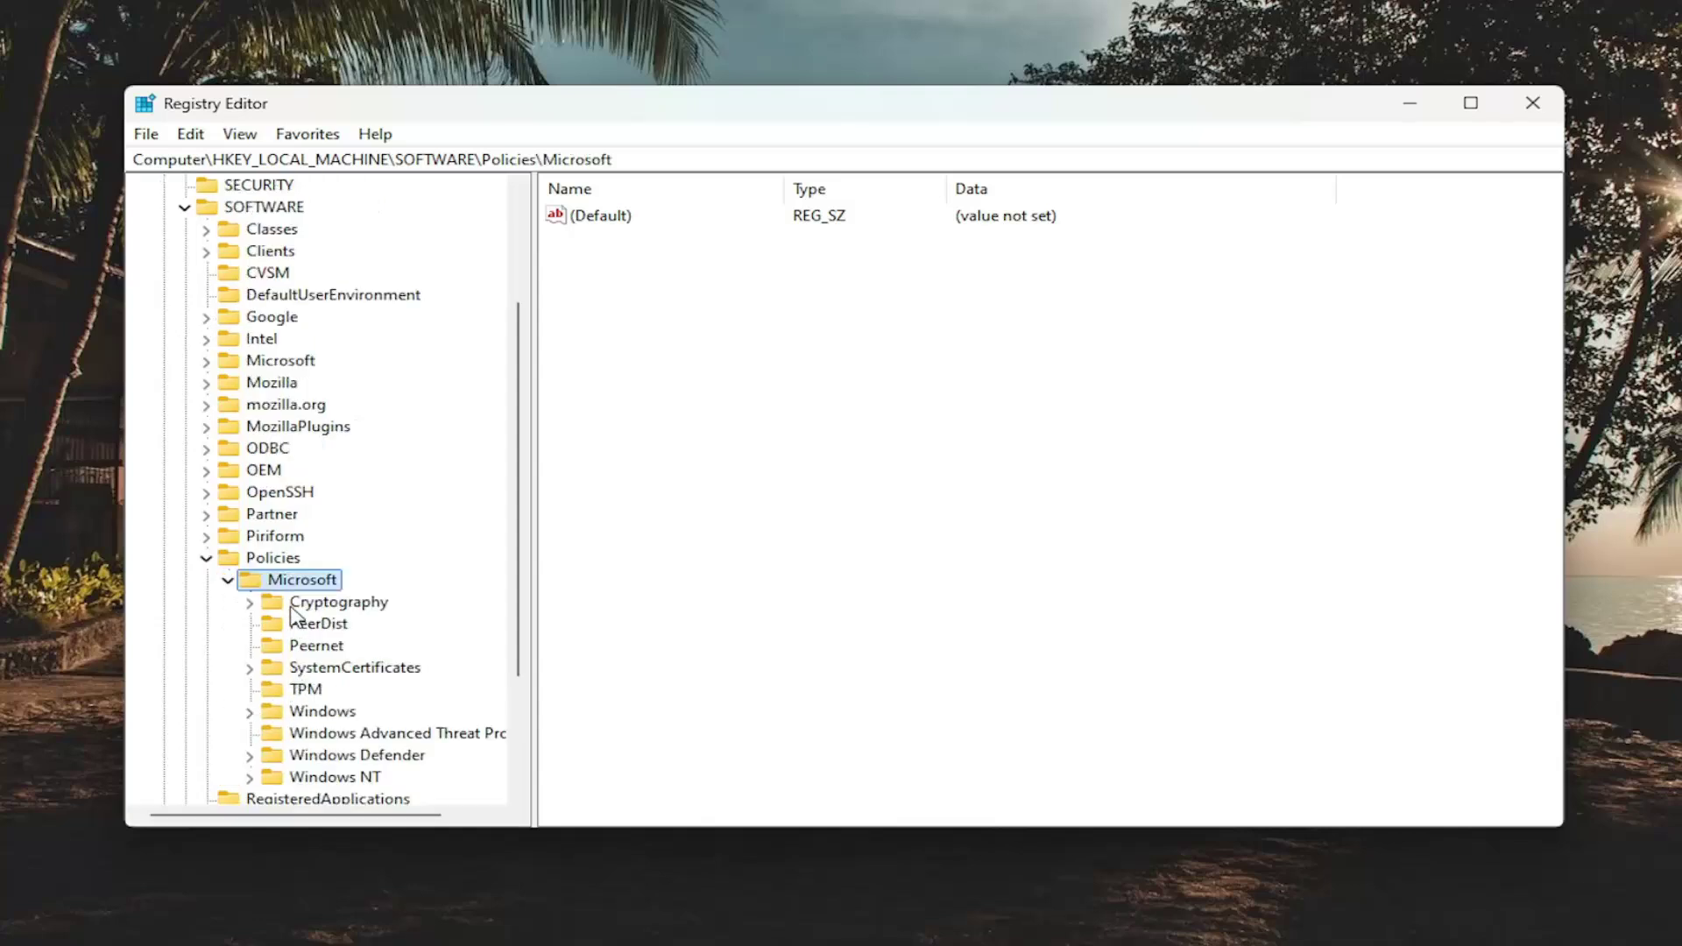
{"action": "scroll", "coordinate": [301, 710], "scroll_direction": "down", "scroll_amount": 1}
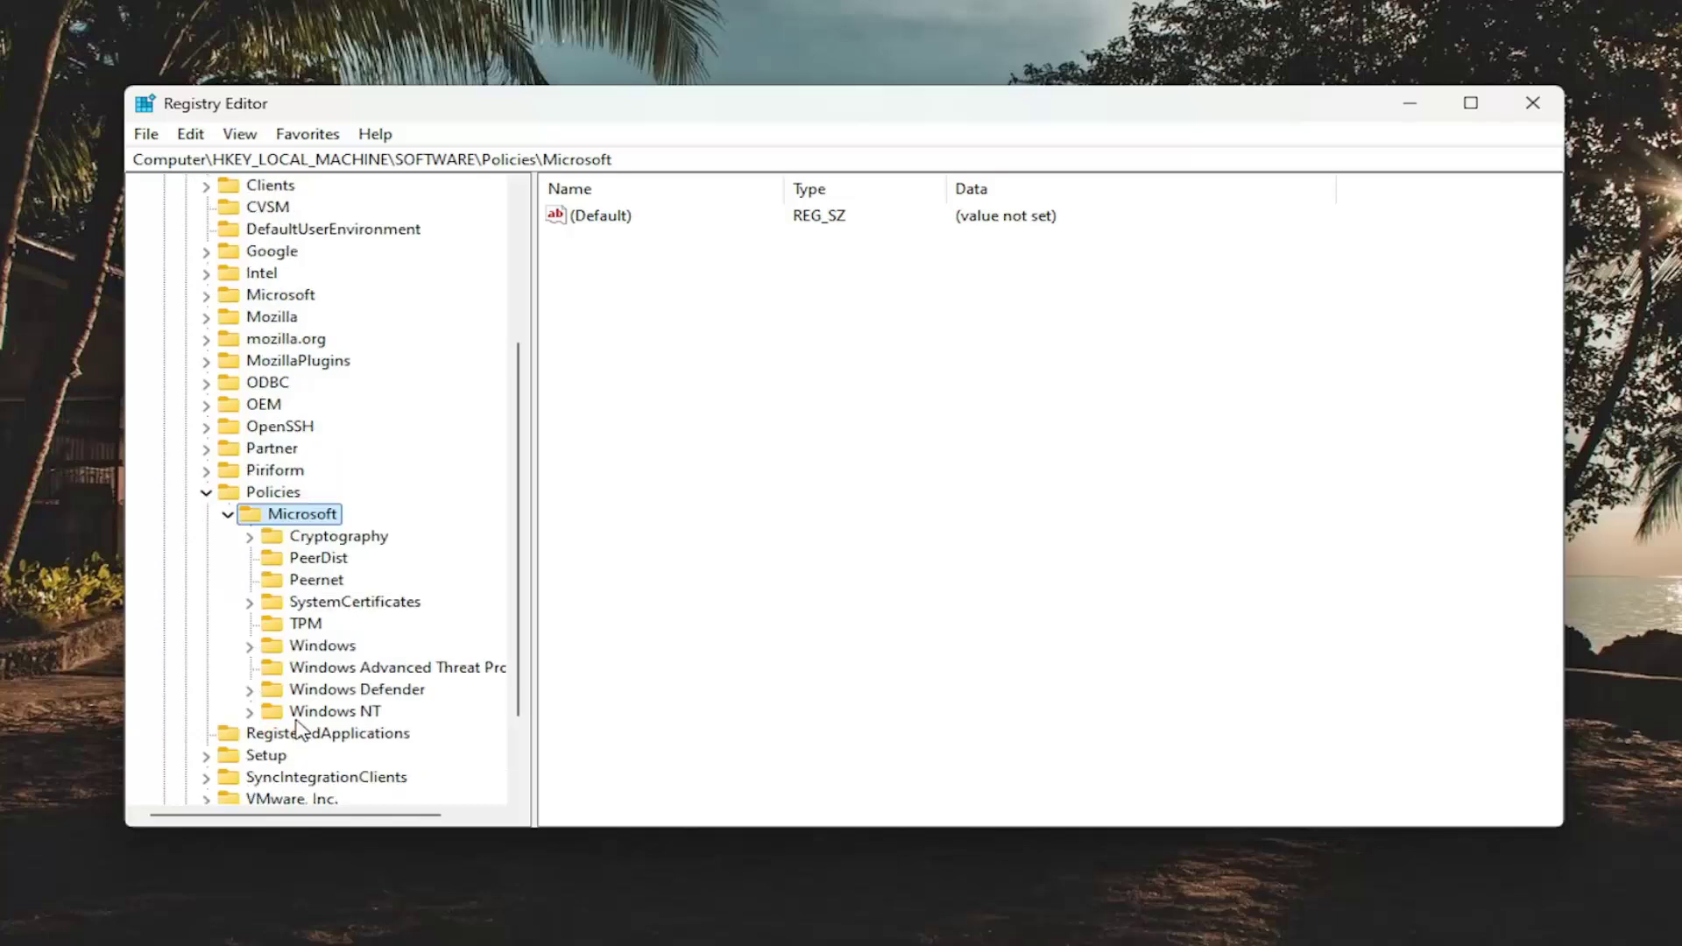
{"action": "double_click", "coordinate": [301, 645]}
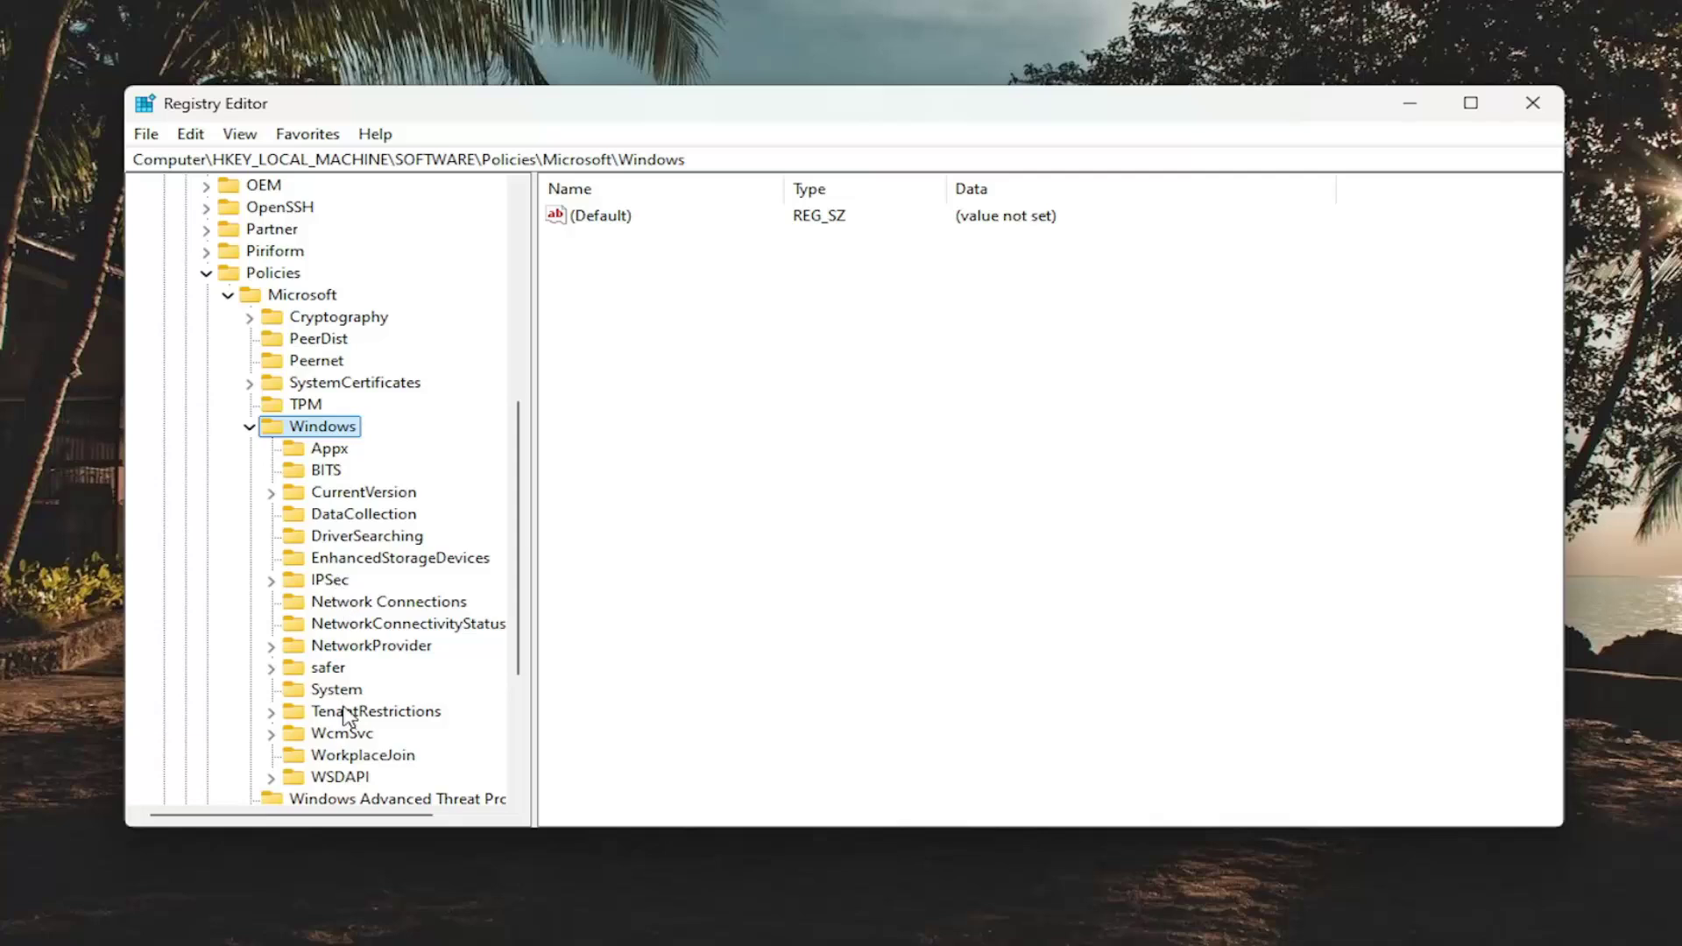
Create a new subkey under Windows and commit its name as Installer.
{"action": "right_click", "coordinate": [308, 431]}
{"action": "mouse_move", "coordinate": [378, 466]}
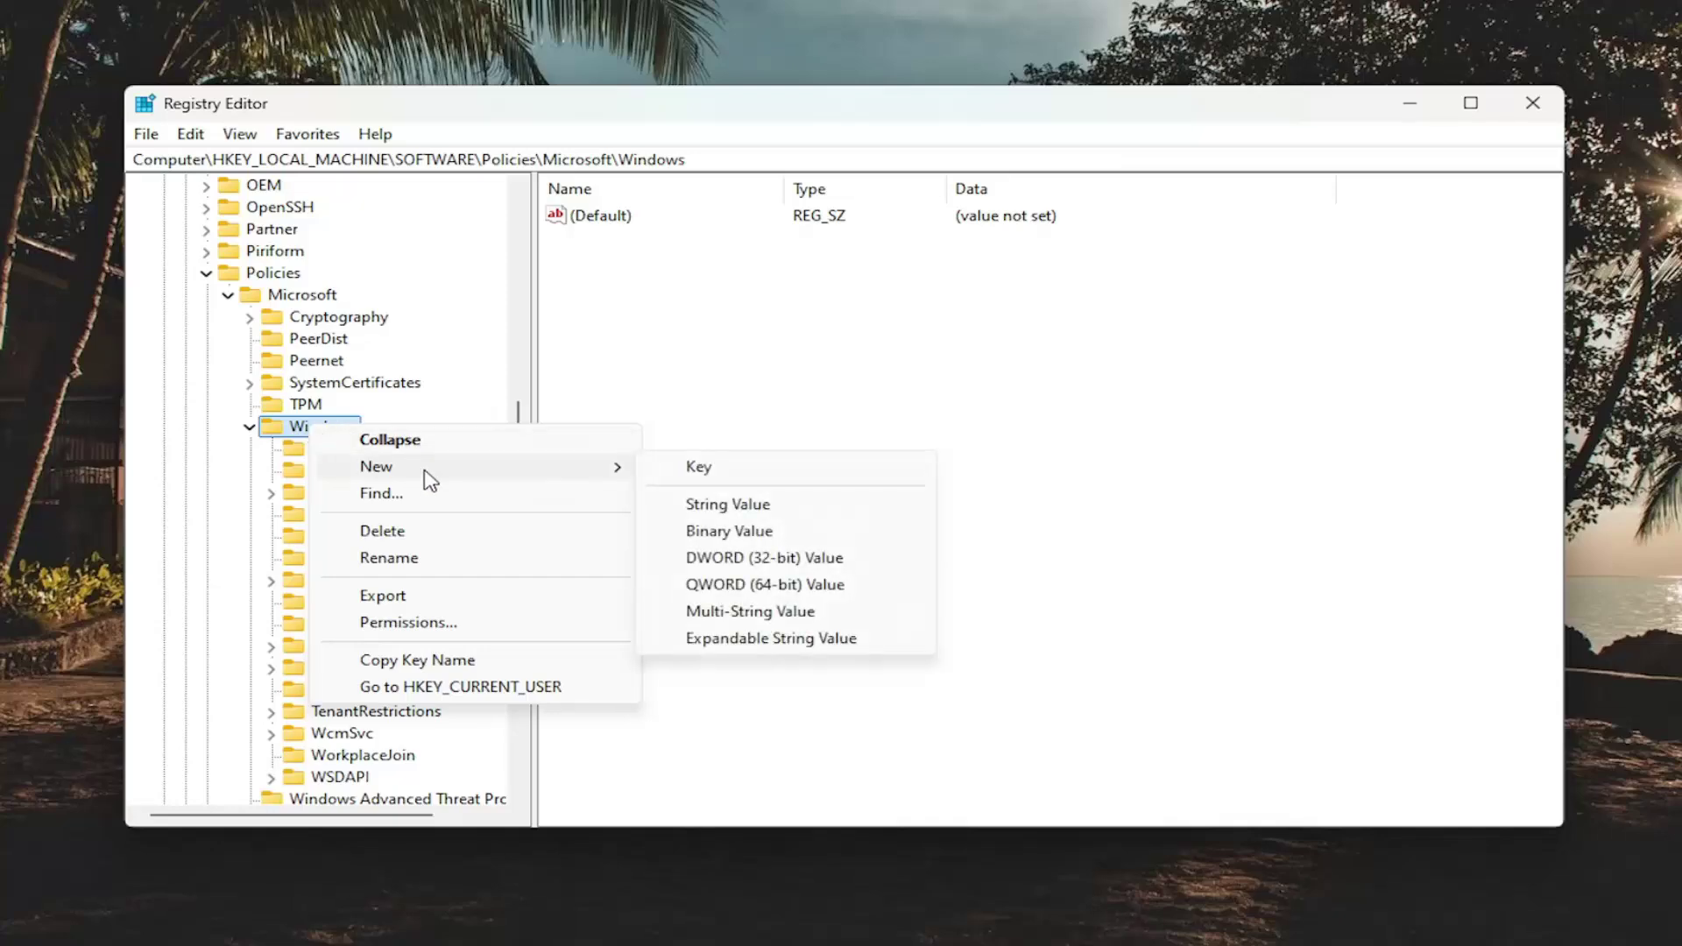
{"action": "left_click", "coordinate": [732, 472]}
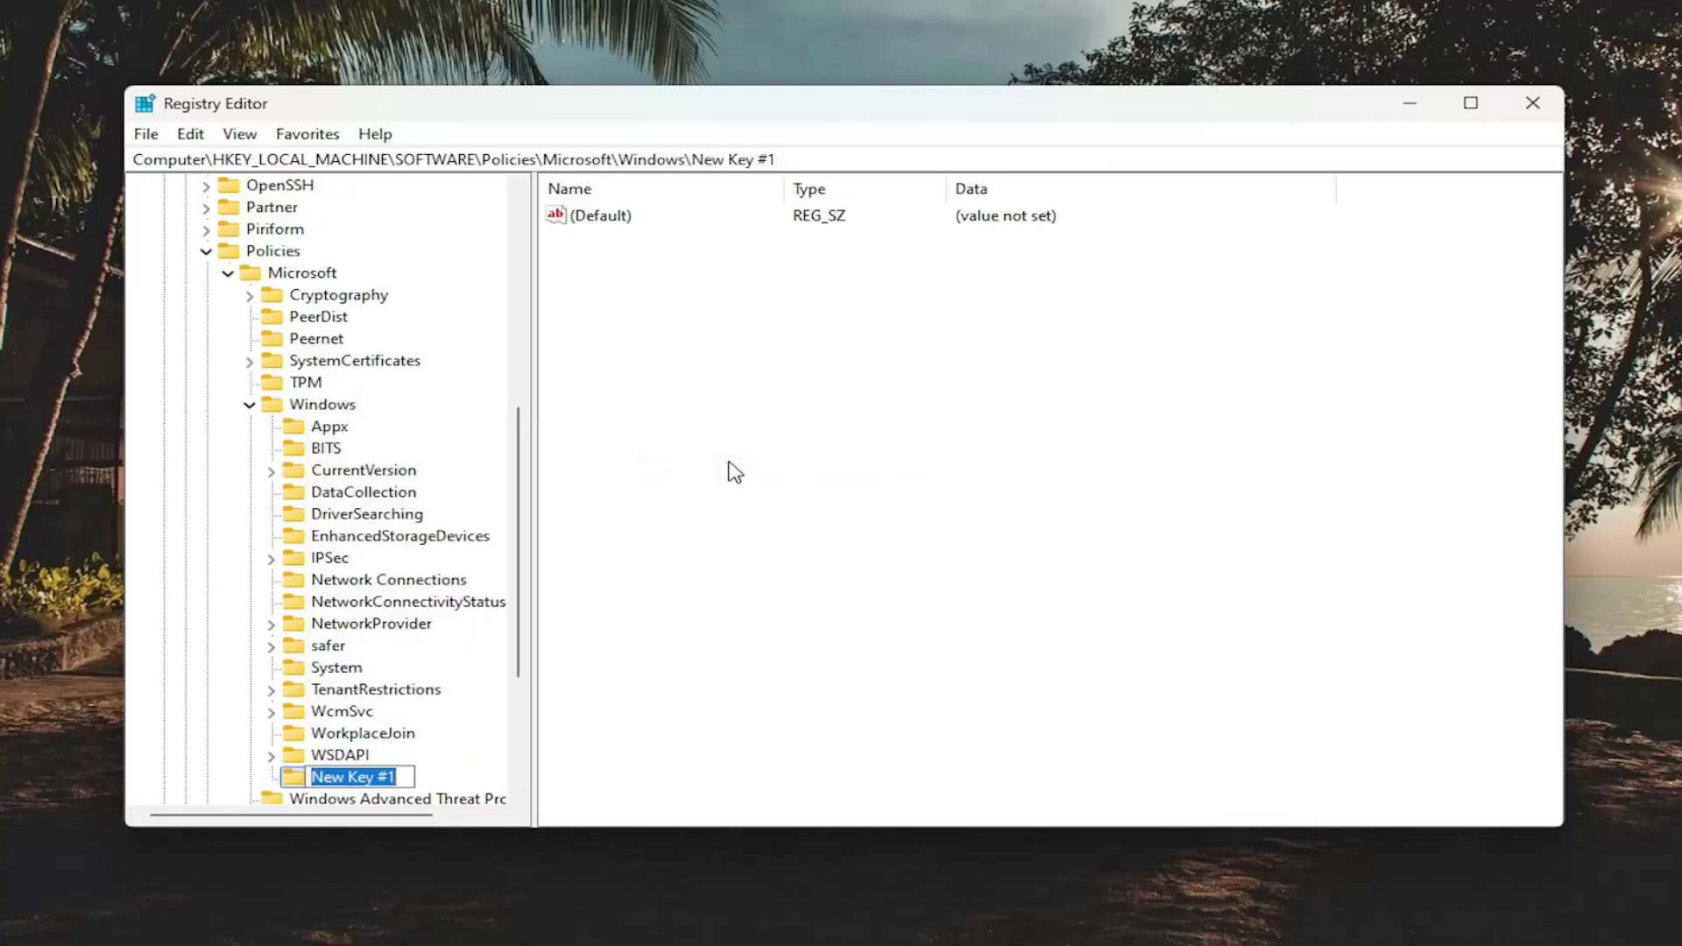
{"action": "type", "text": "Installer"}
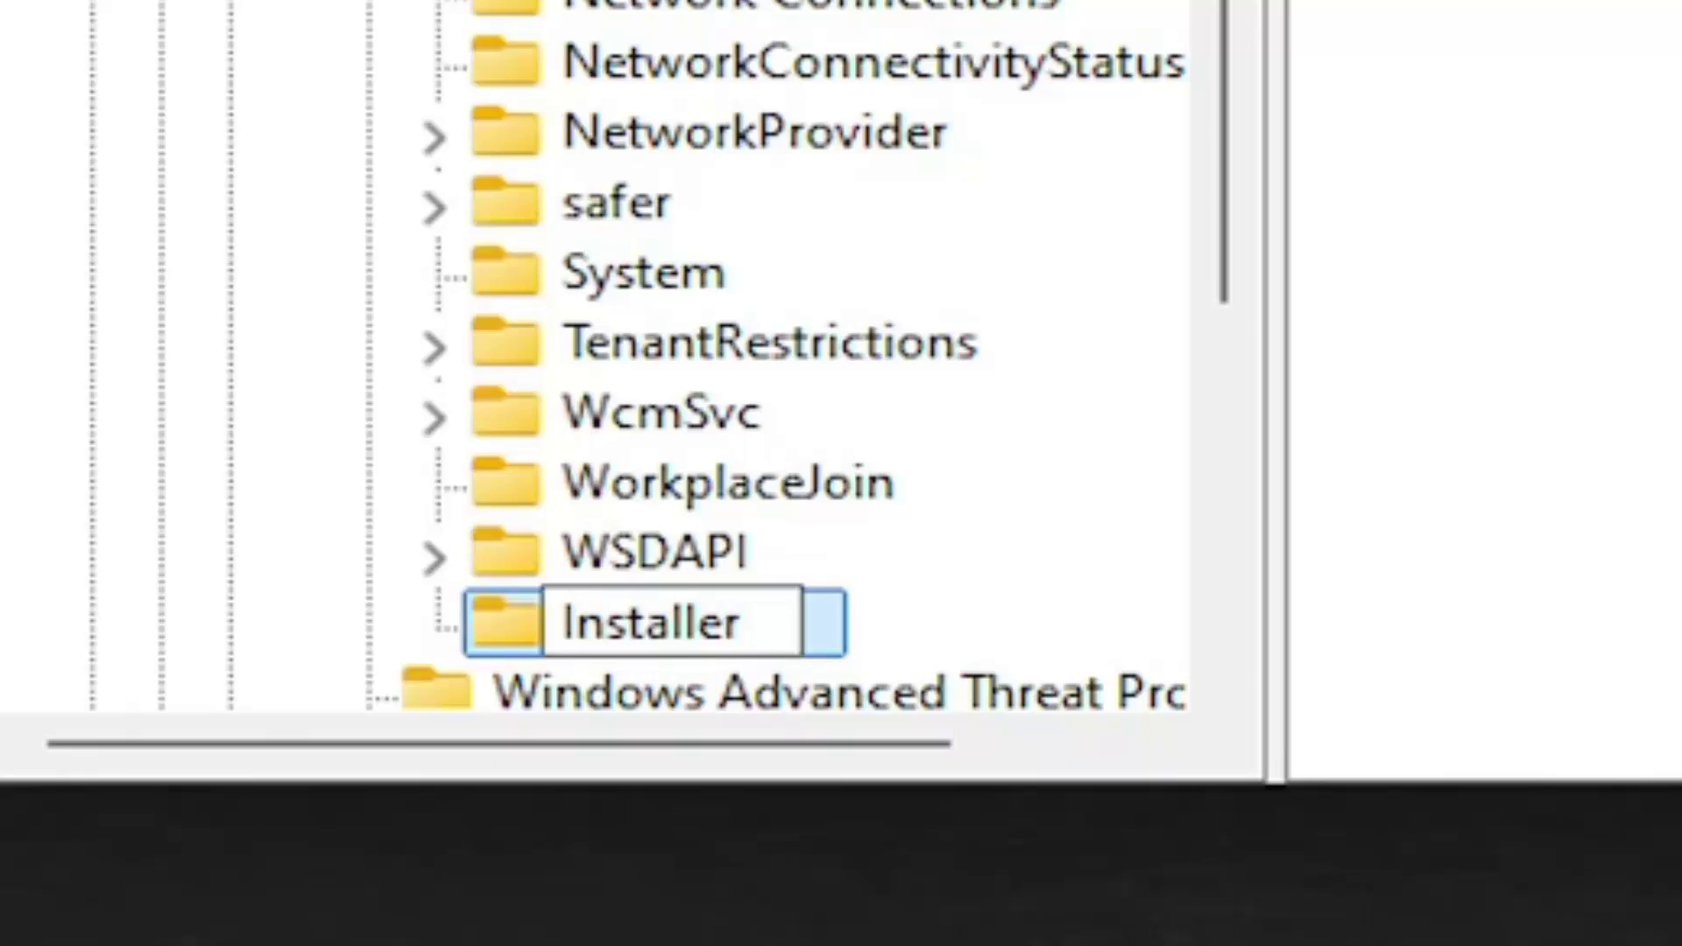
{"action": "key", "text": "Return"}
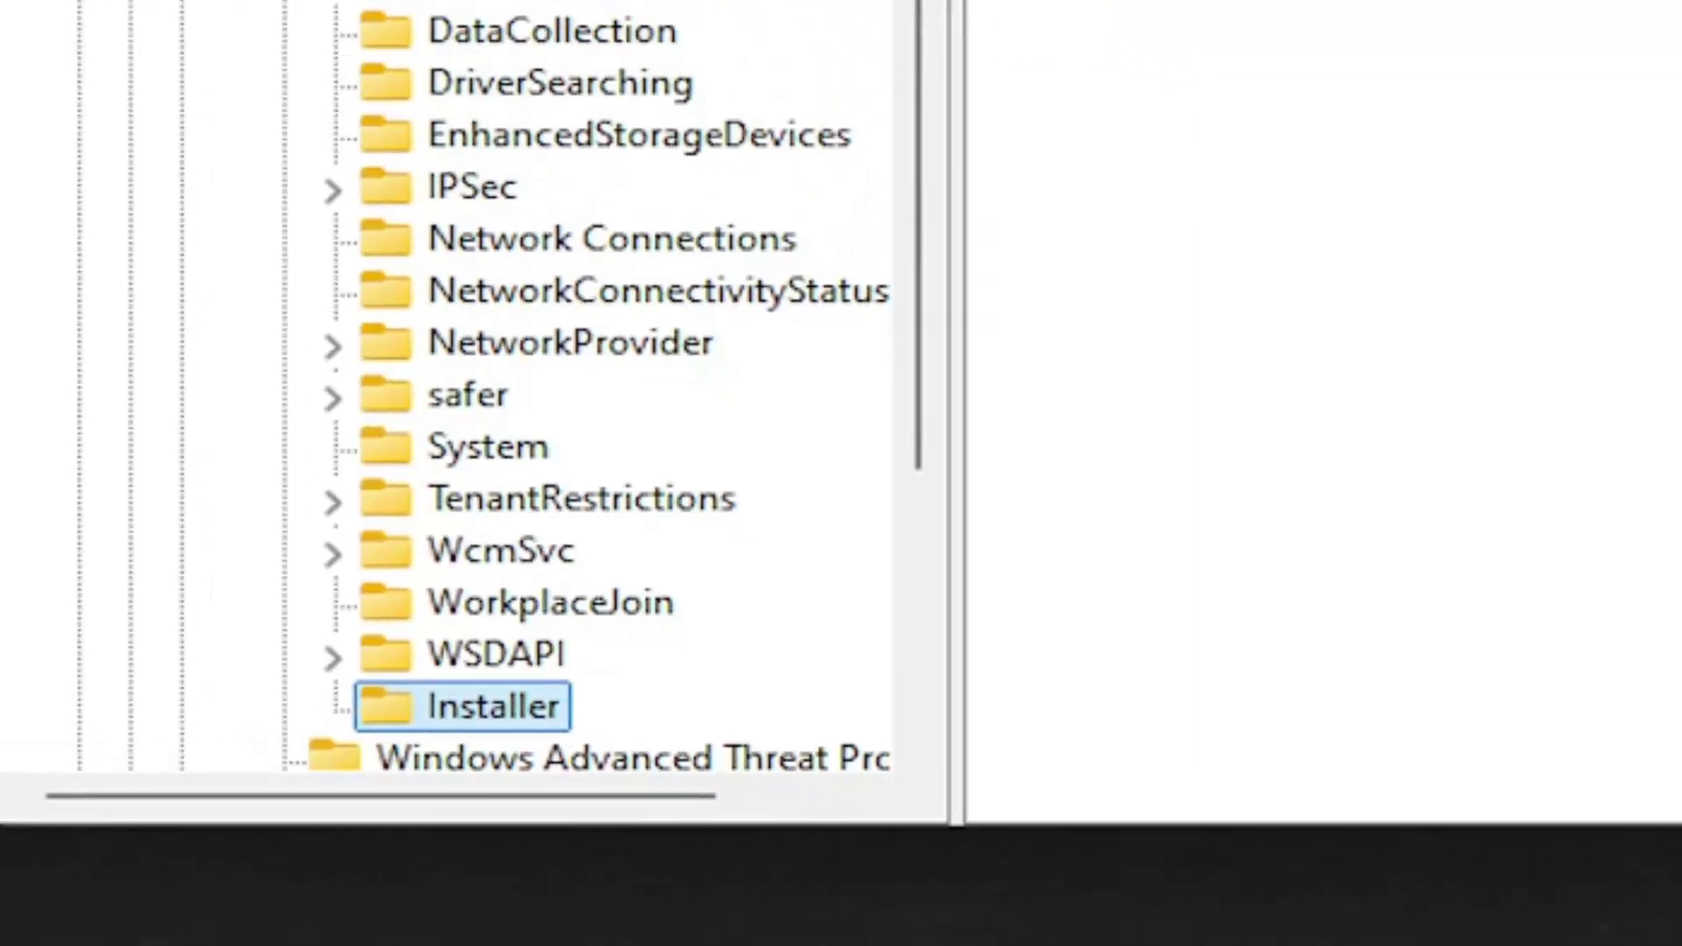
Add a DWORD (32-bit) value in the Installer key and name it DisableMSI.
{"action": "left_click", "coordinate": [943, 309]}
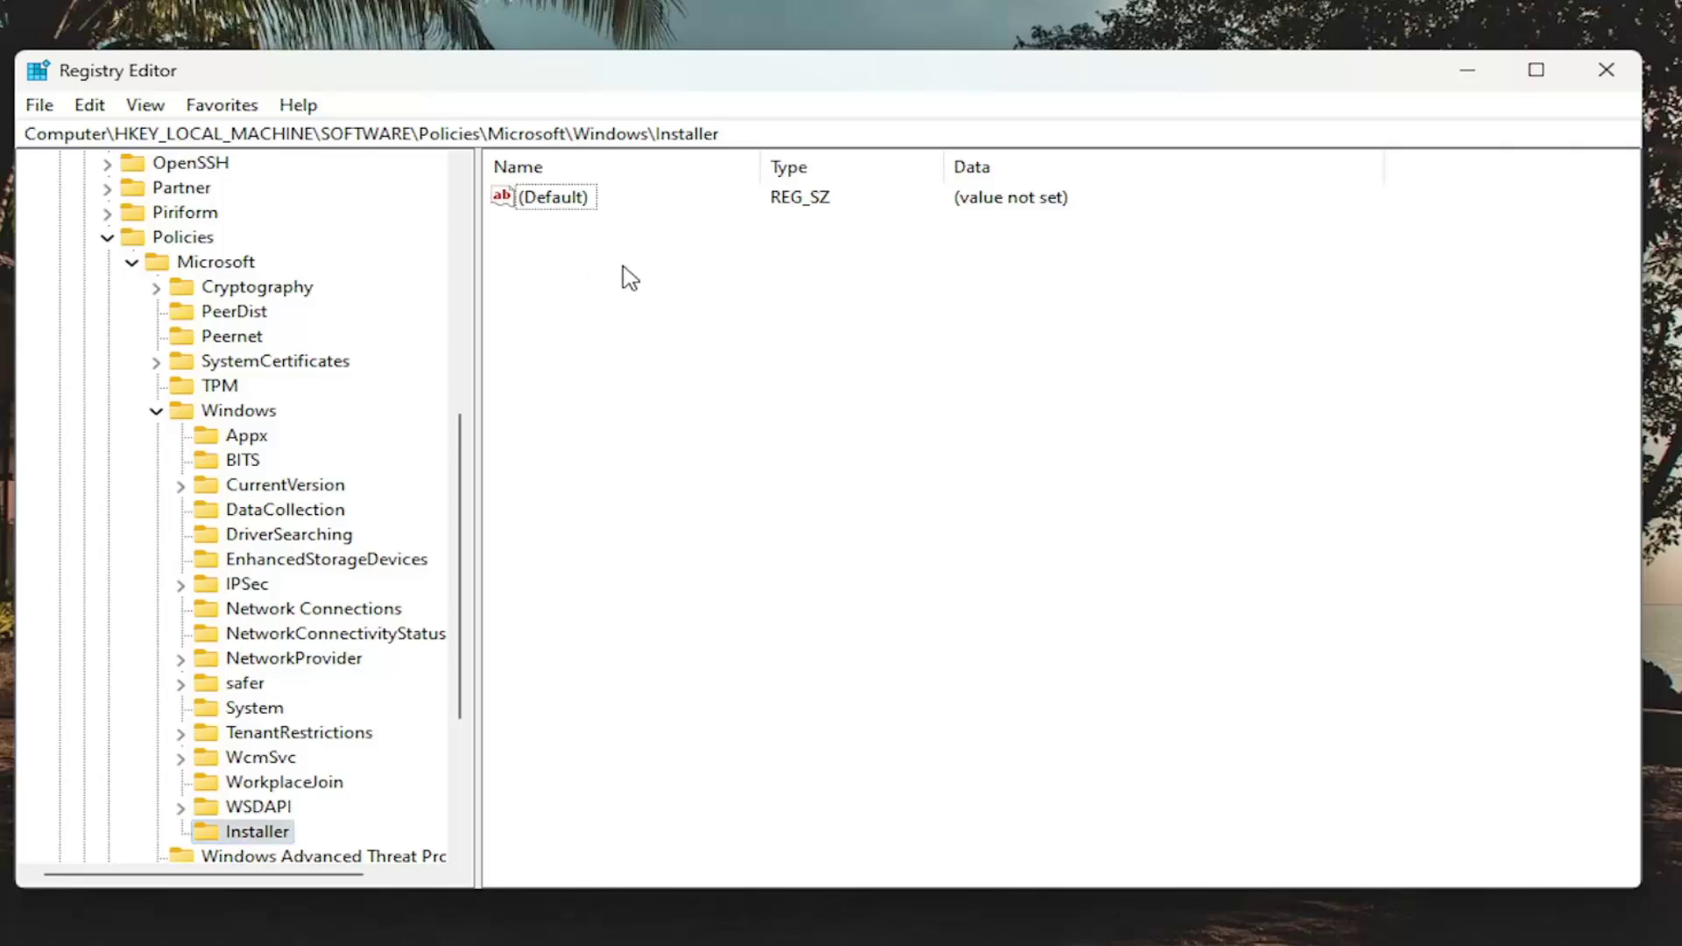
{"action": "right_click", "coordinate": [617, 279]}
{"action": "mouse_move", "coordinate": [697, 295]}
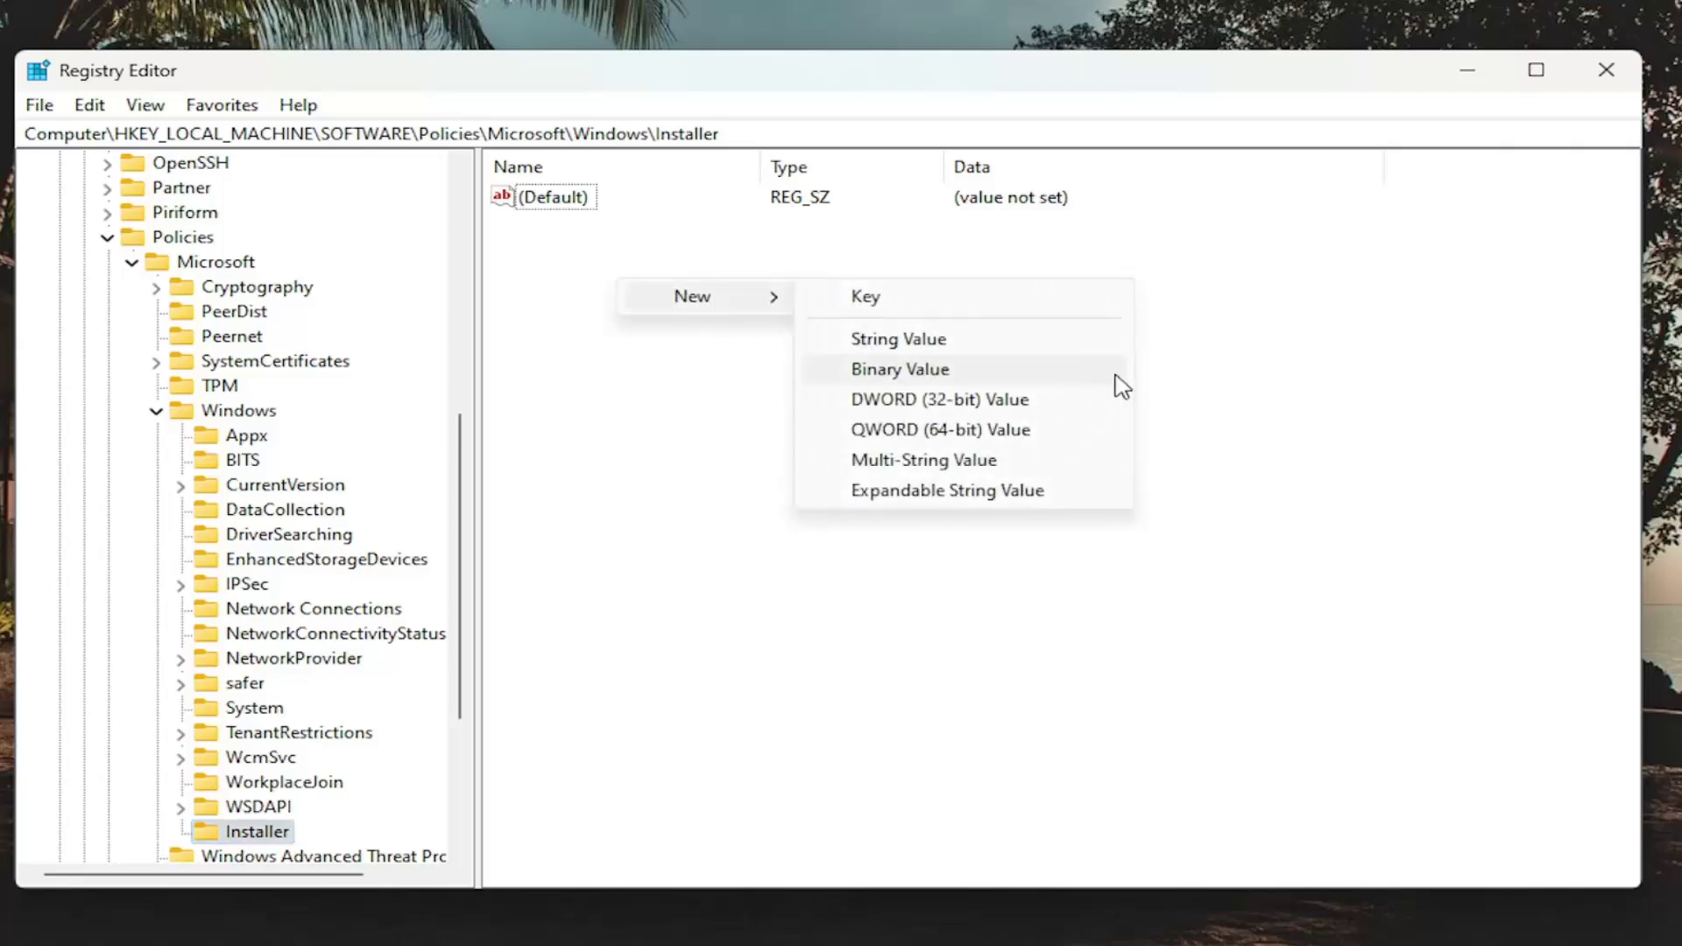
{"action": "left_click", "coordinate": [964, 403]}
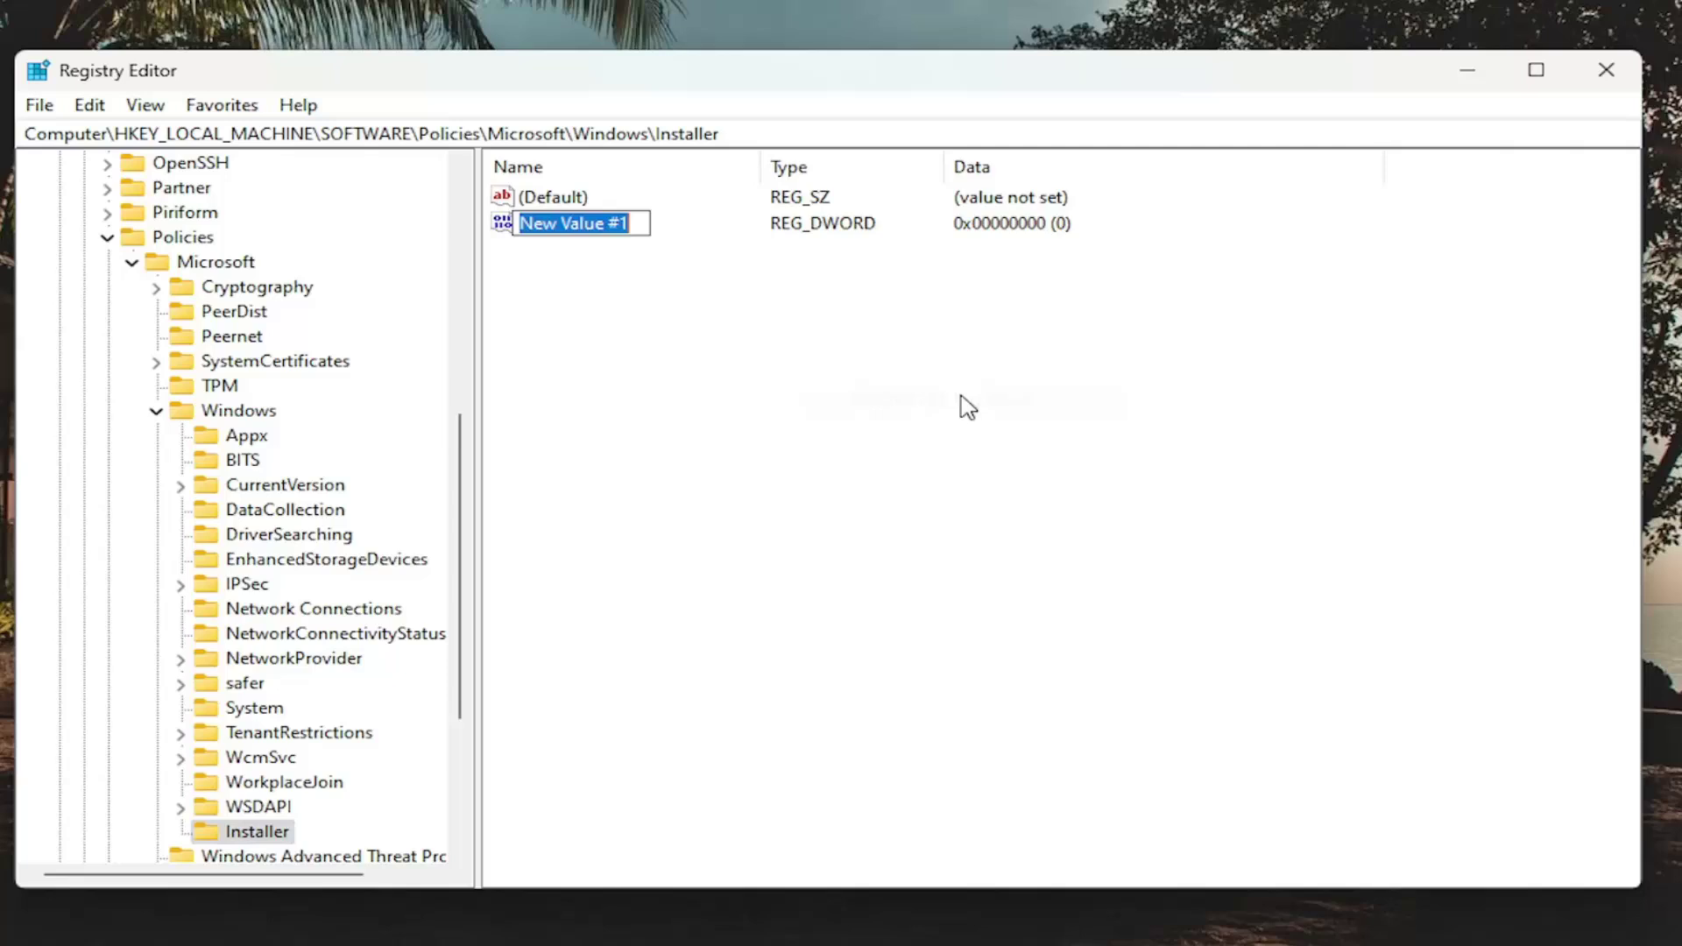
{"action": "type", "text": "Di"}
{"action": "type", "text": "sab"}
{"action": "type", "text": "le"}
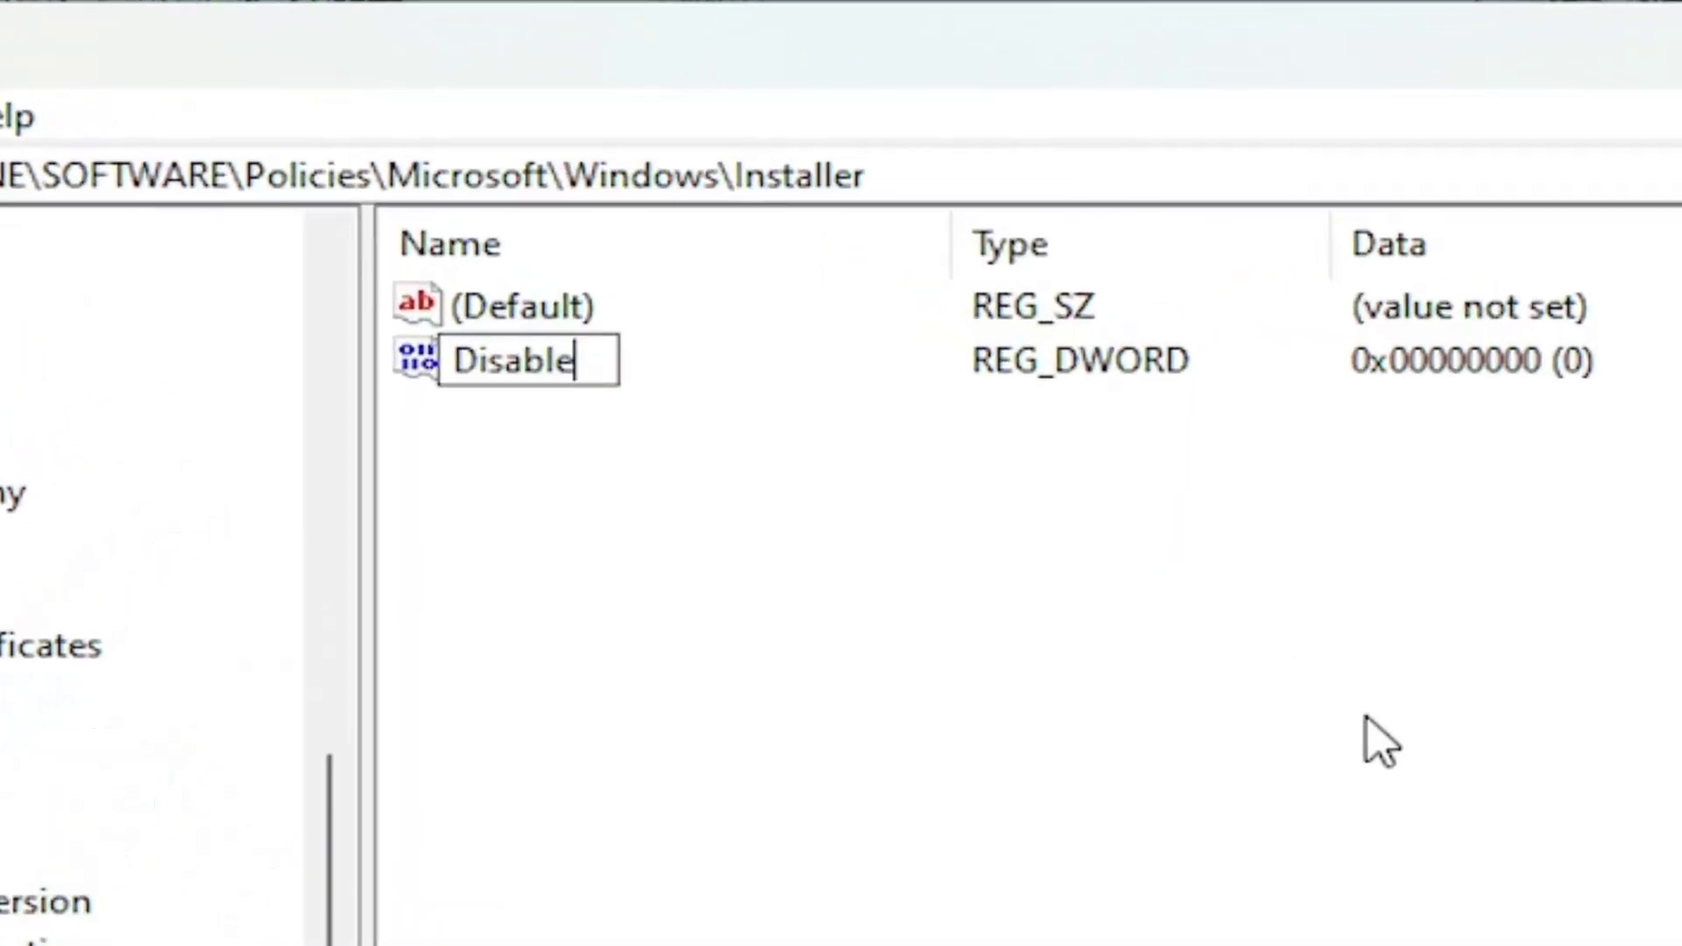
{"action": "type", "text": "MSI"}
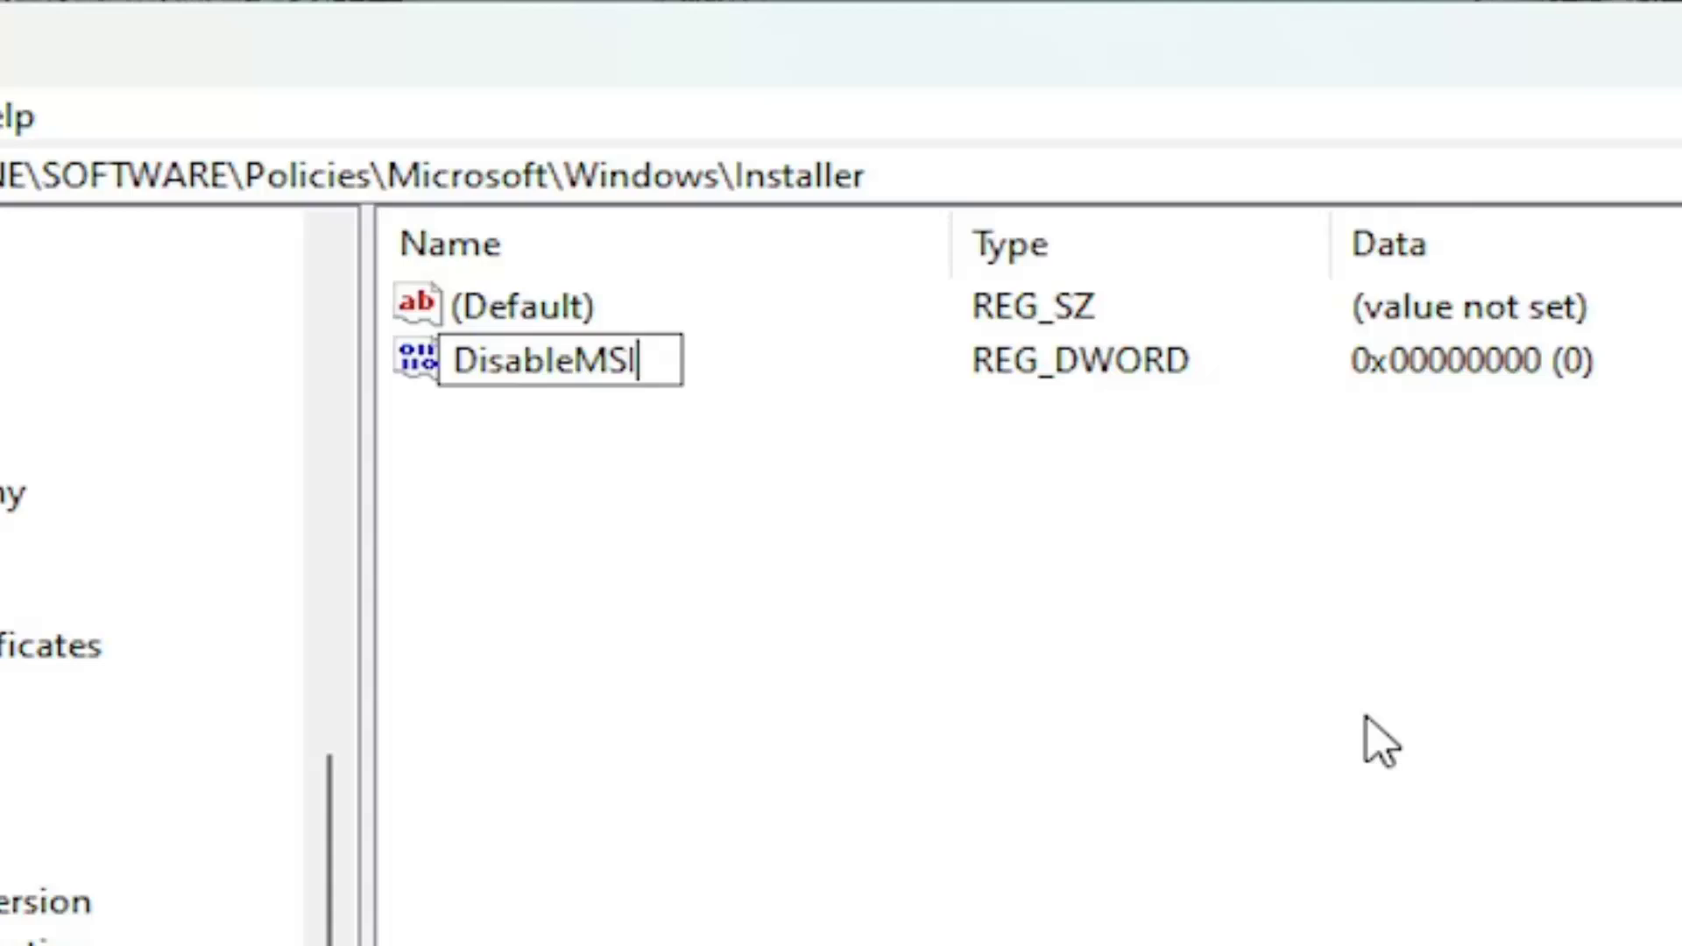
{"action": "key", "text": "Return"}
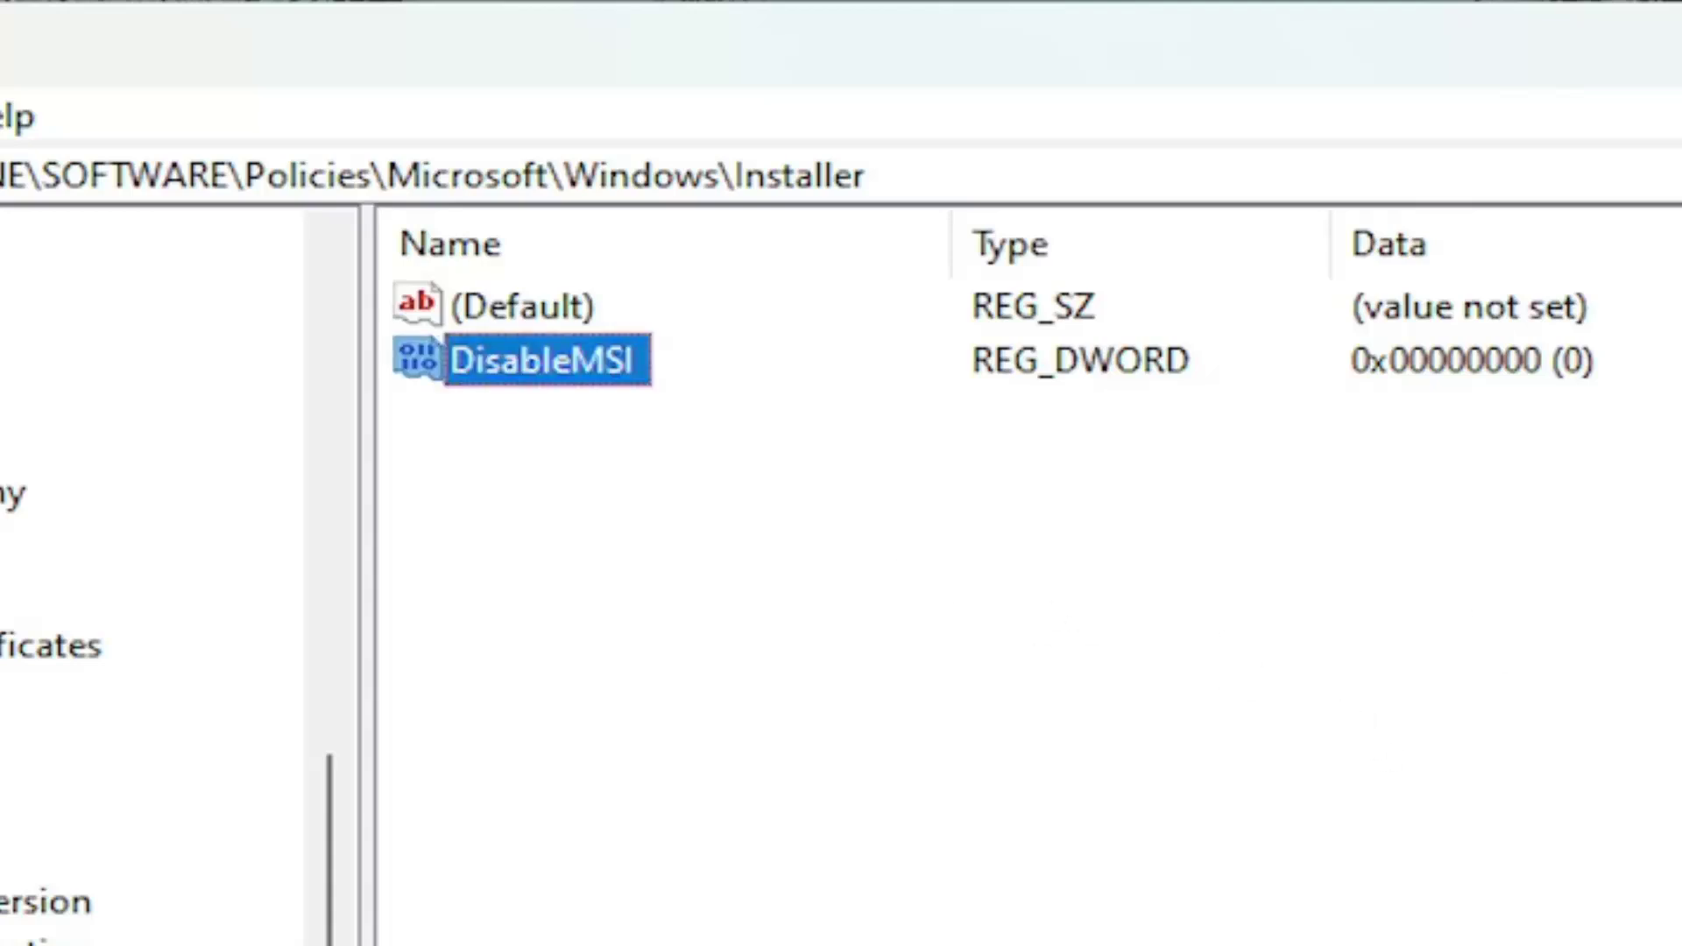
Edit DisableMSI's value data and confirm it as 0.
{"action": "double_click", "coordinate": [597, 361]}
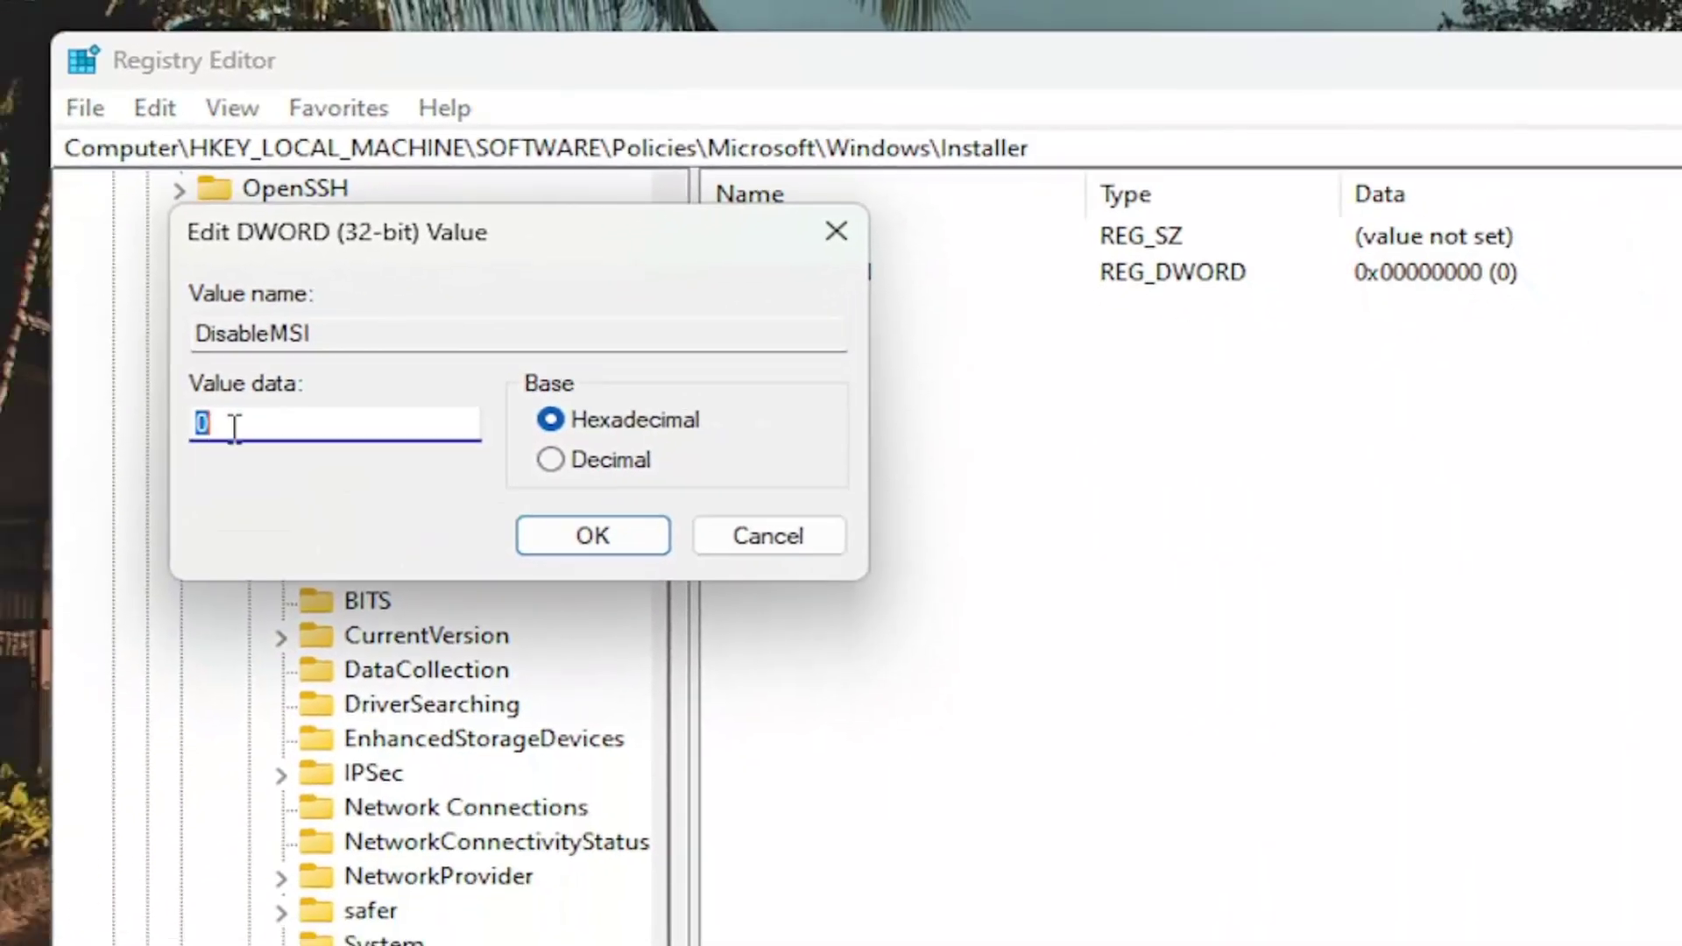
{"action": "left_click", "coordinate": [233, 427]}
{"action": "left_click", "coordinate": [602, 539]}
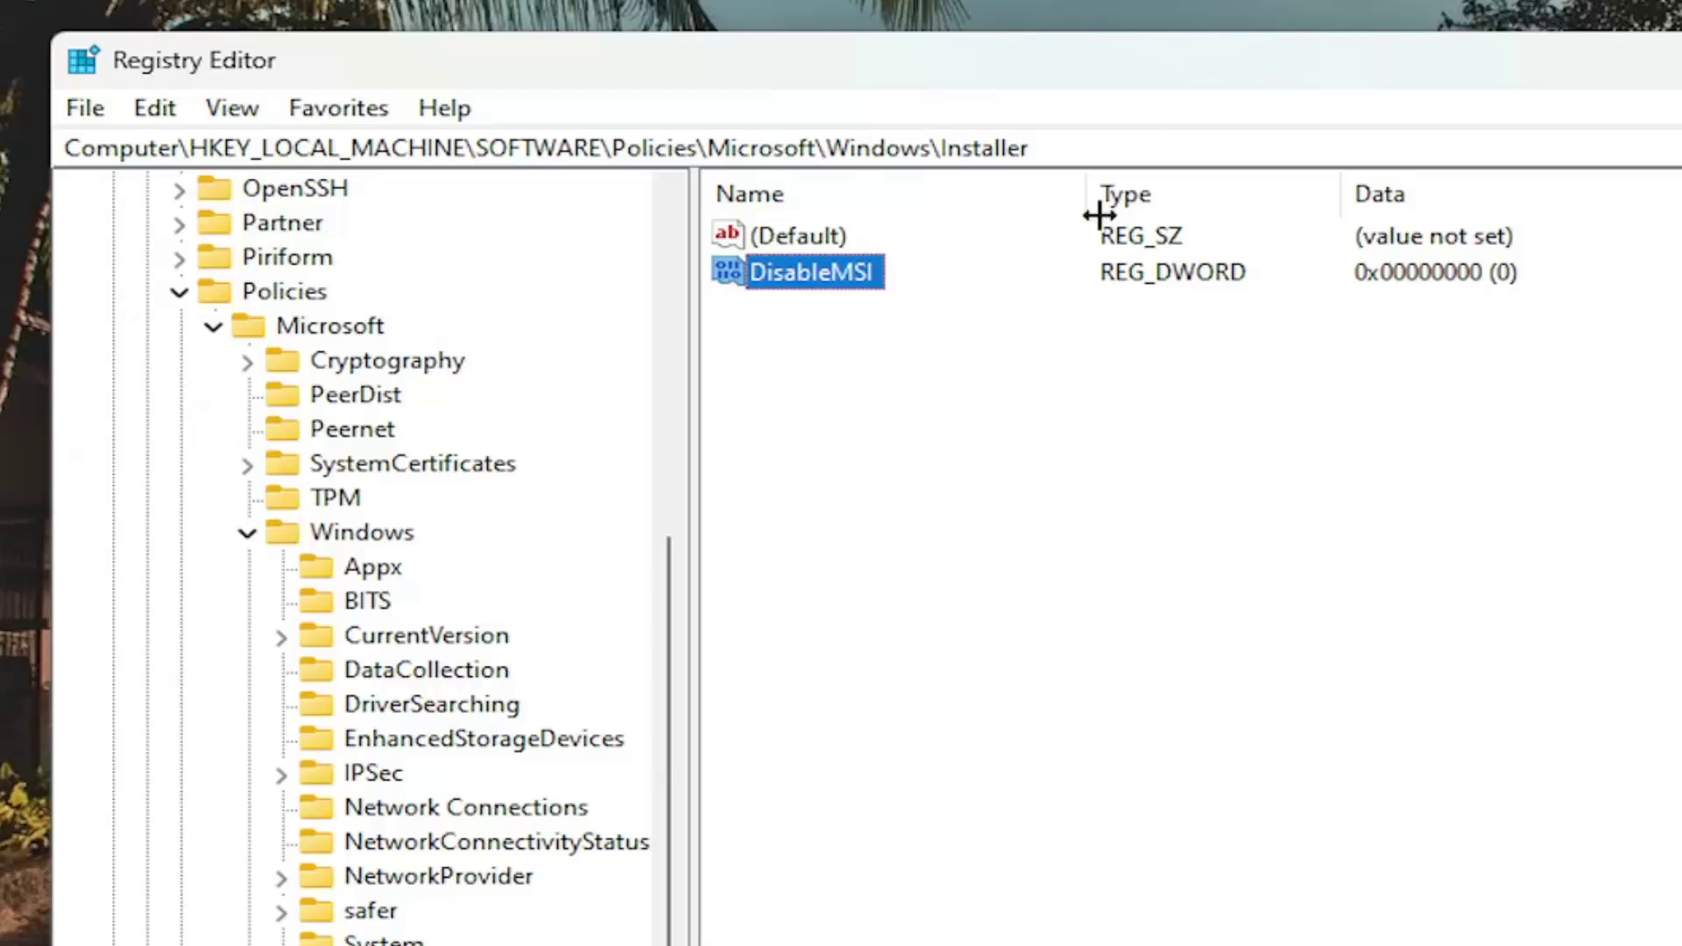
{"action": "double_click", "coordinate": [816, 277]}
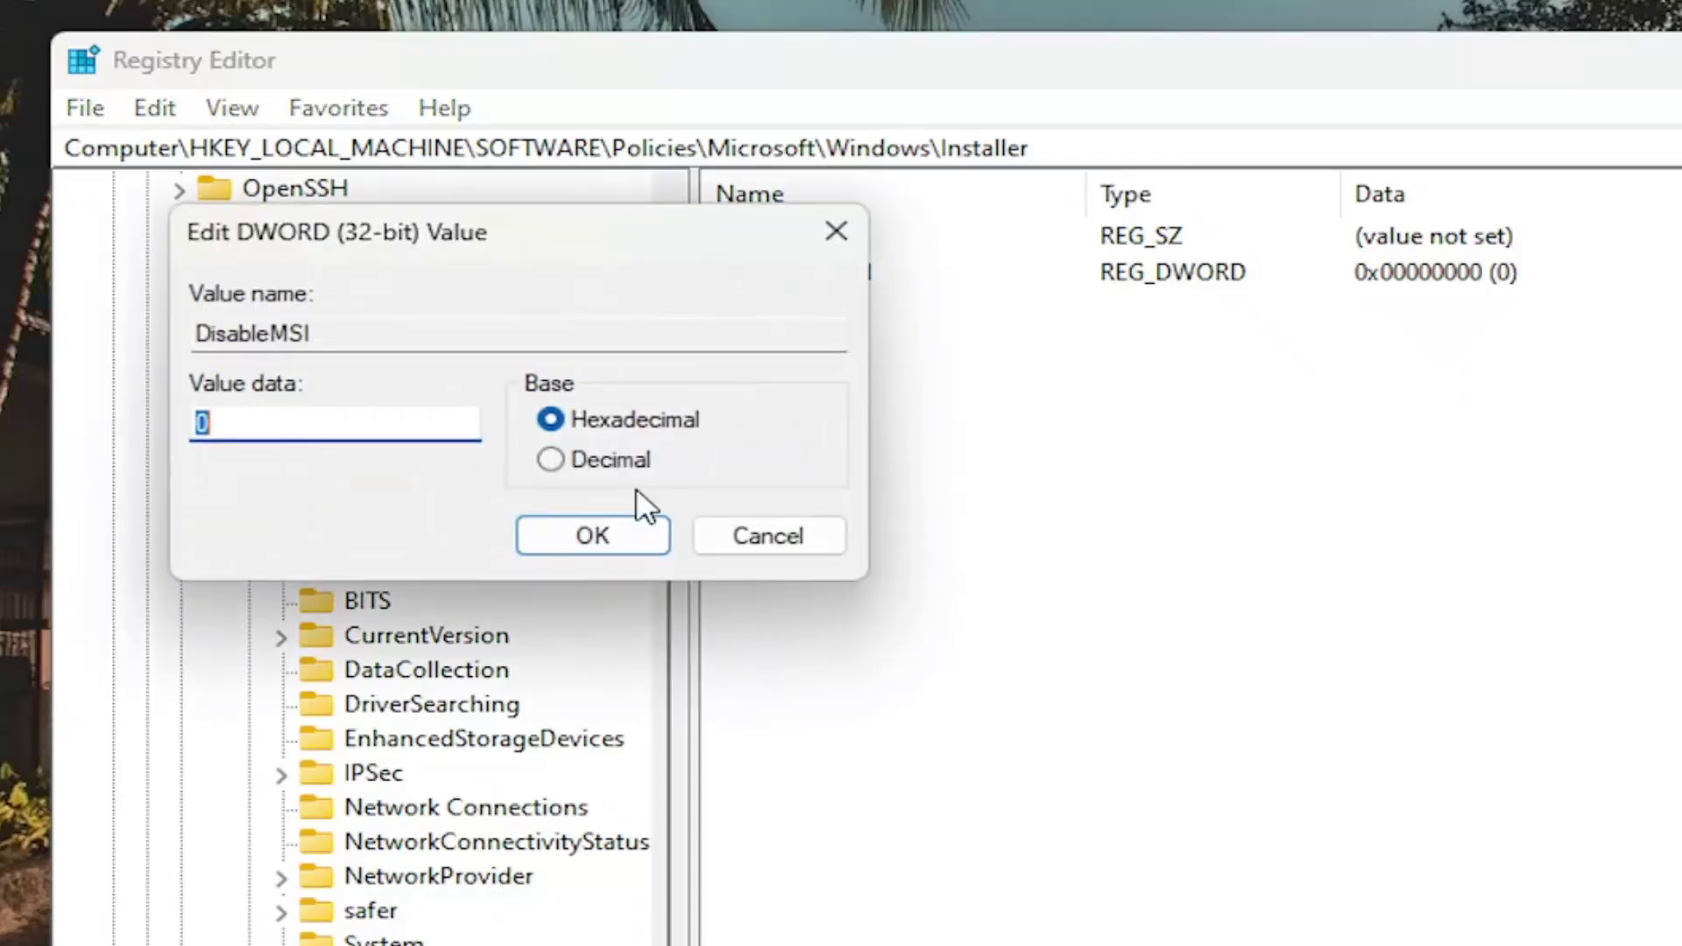
{"action": "left_click", "coordinate": [248, 419]}
{"action": "left_click_drag", "start_coordinate": [217, 424], "coordinate": [180, 434]}
{"action": "type", "text": "1"}
{"action": "double_click", "coordinate": [256, 421]}
{"action": "type", "text": "0"}
{"action": "left_click", "coordinate": [554, 531]}
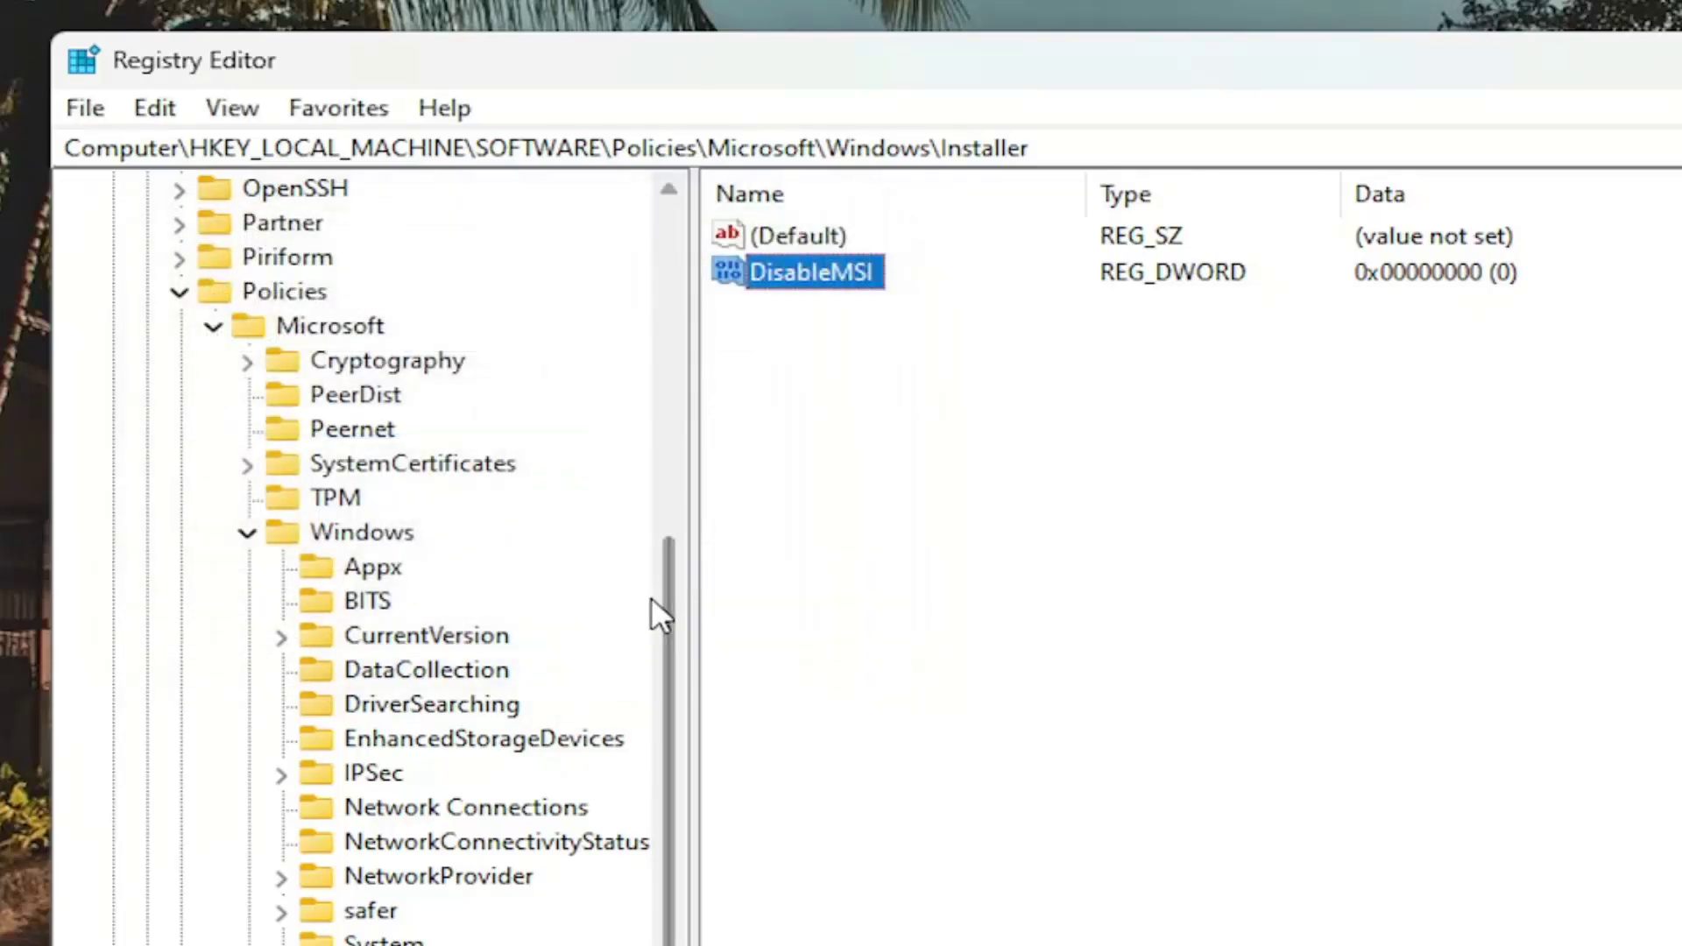
Collapse Windows, Microsoft, Policies and SOFTWARE in the tree and close Registry Editor.
{"action": "left_click", "coordinate": [247, 532]}
{"action": "left_click", "coordinate": [214, 530]}
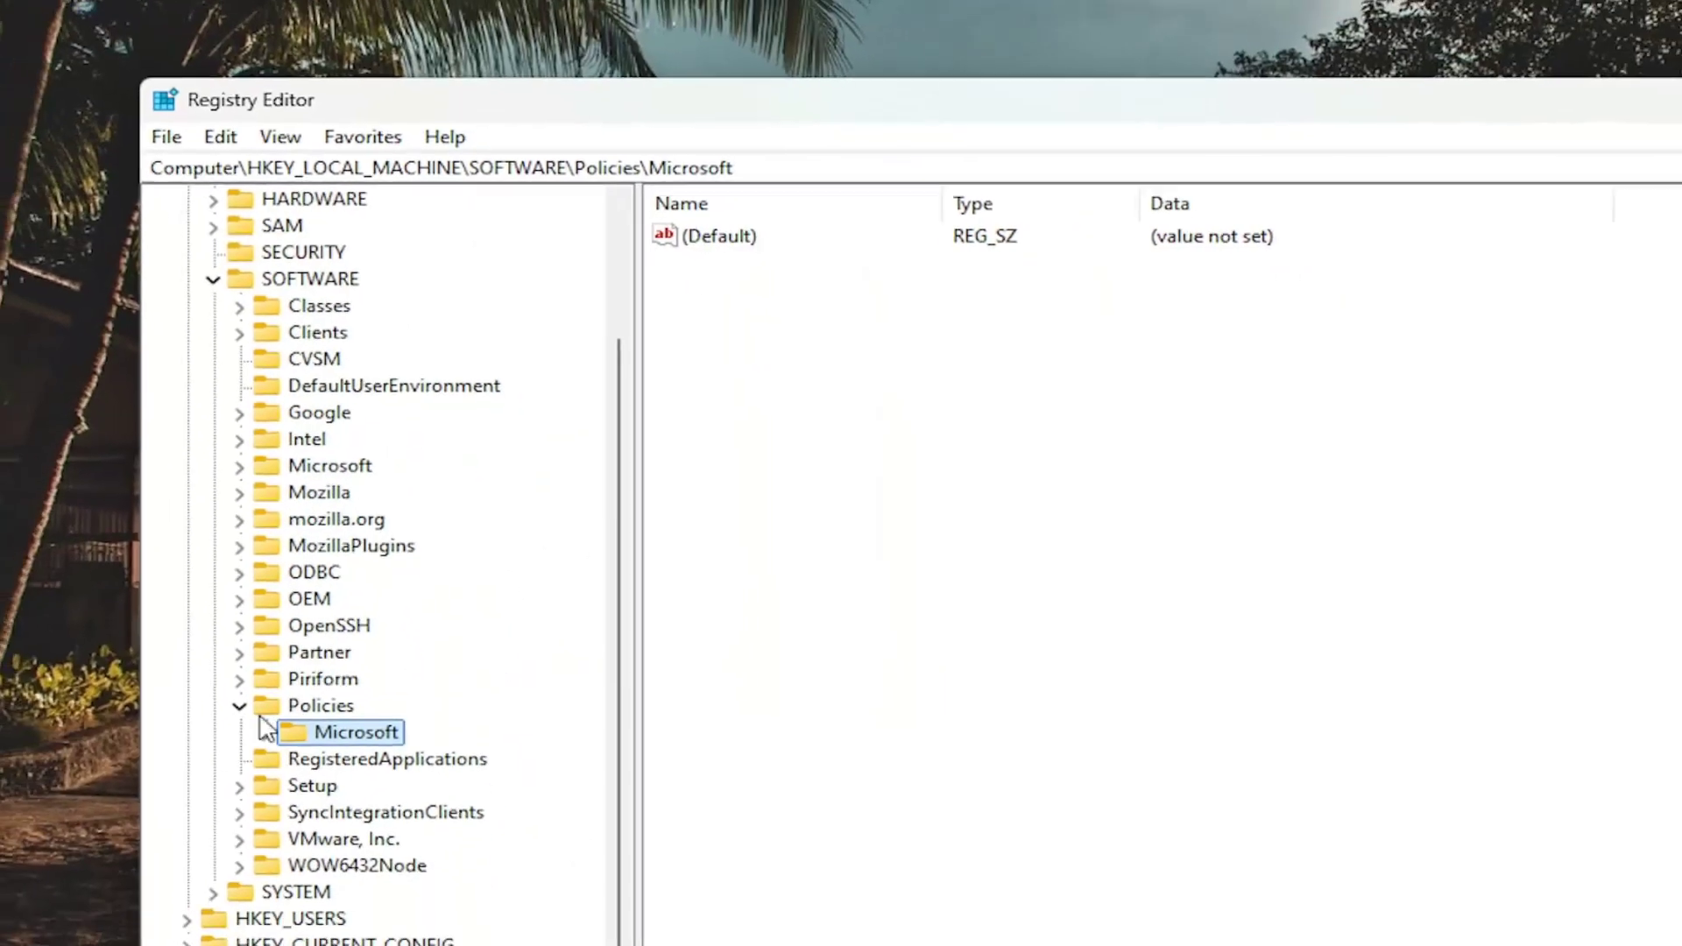
{"action": "key", "text": "Left"}
{"action": "key", "text": "Left"}
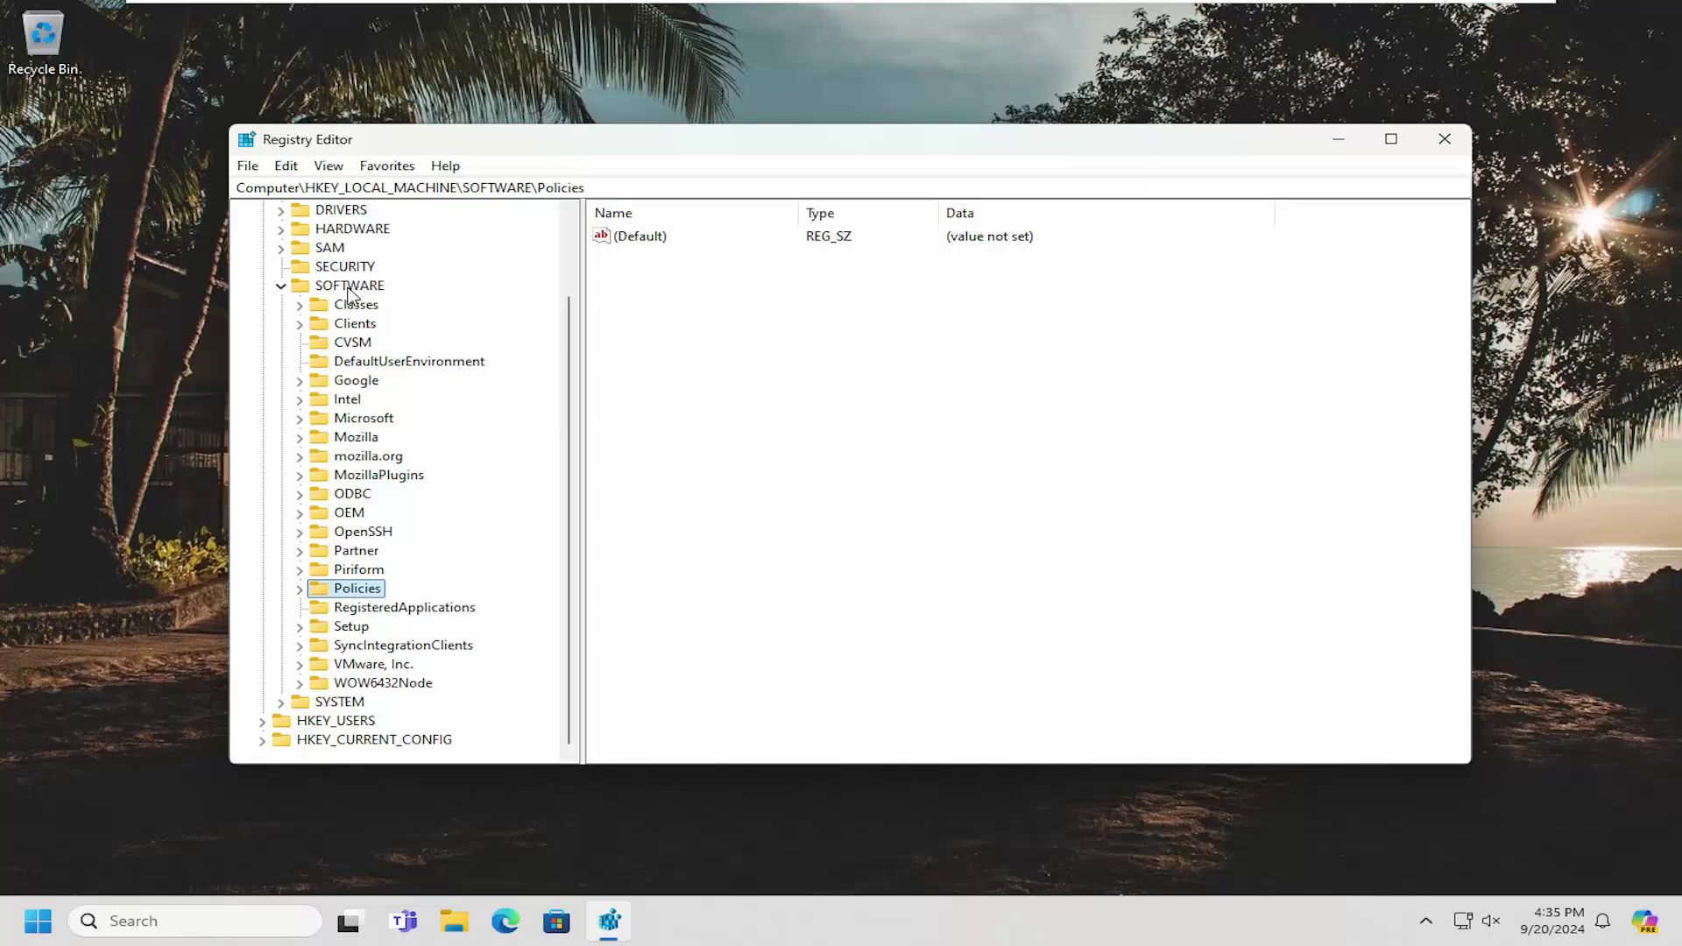
{"action": "key", "text": "Left"}
{"action": "key", "text": "Left"}
{"action": "key", "text": "Left"}
{"action": "key", "text": "Left"}
{"action": "key", "text": "Left"}
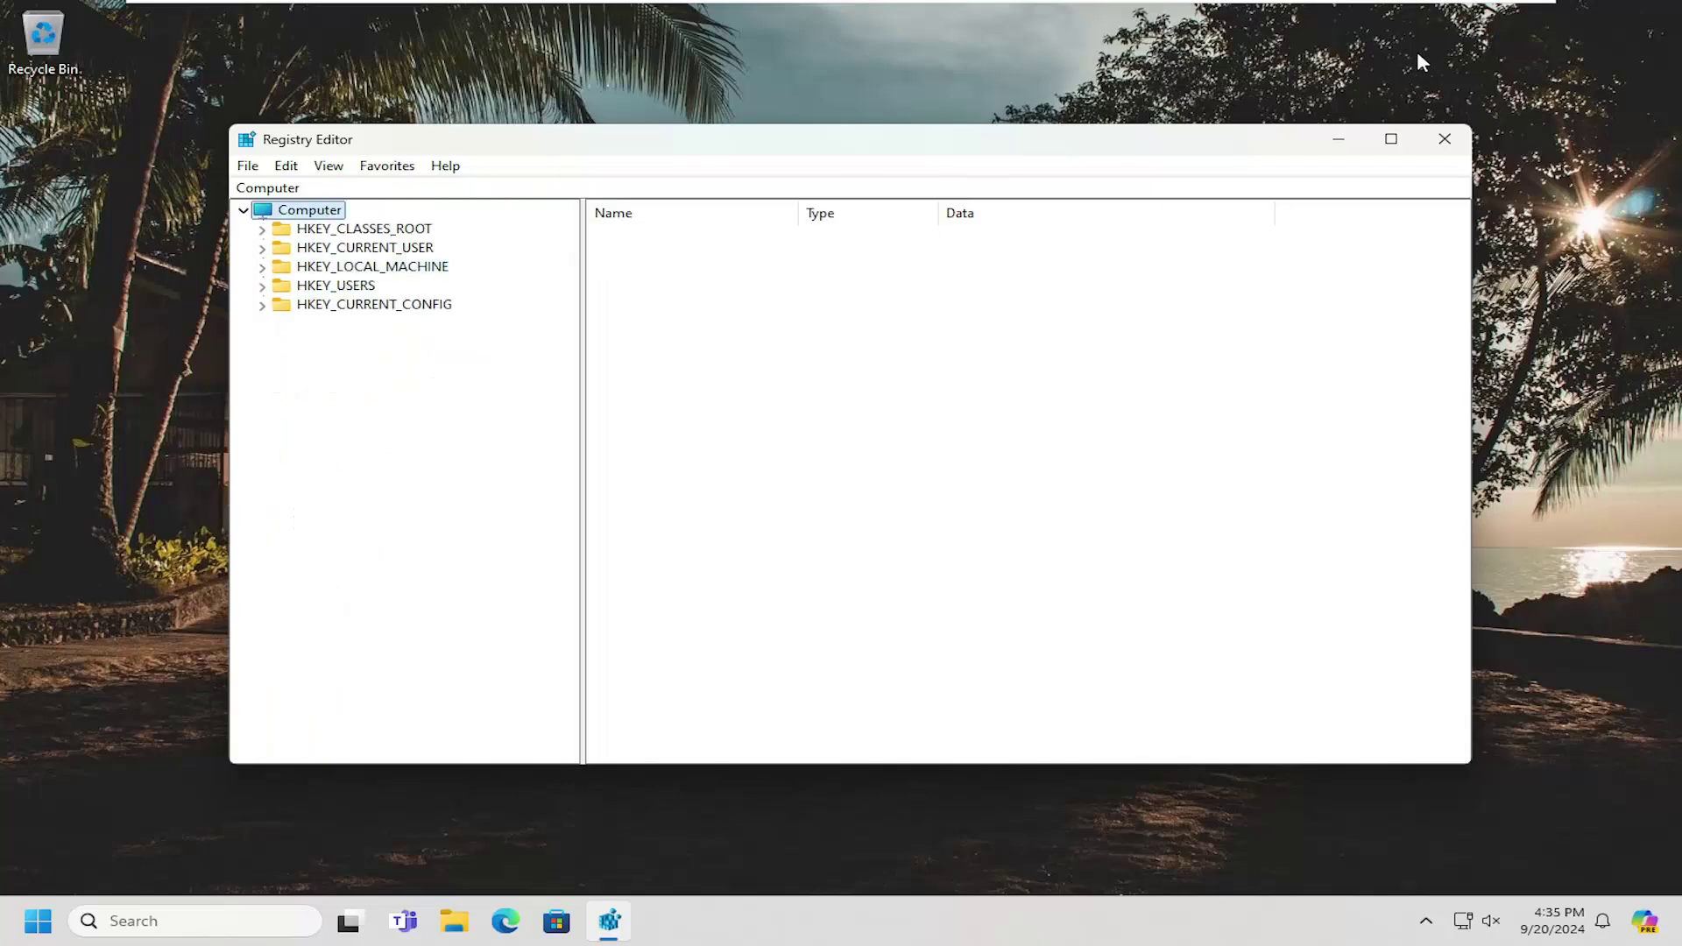
{"action": "left_click", "coordinate": [1452, 127]}
{"action": "right_click", "coordinate": [38, 920]}
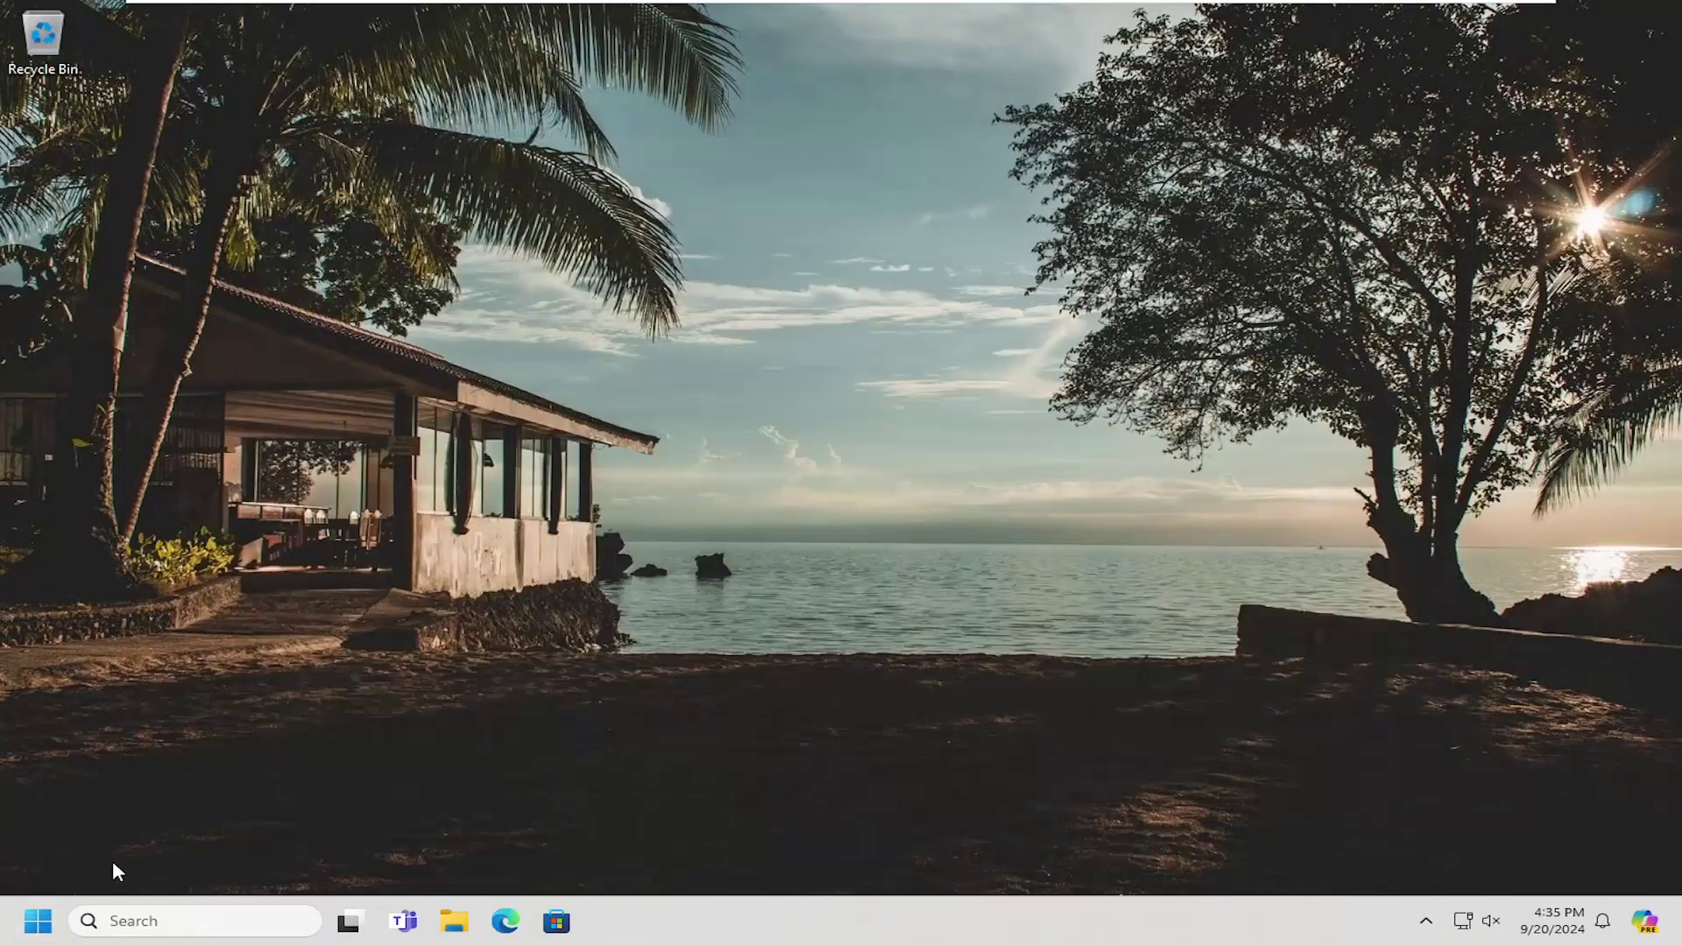